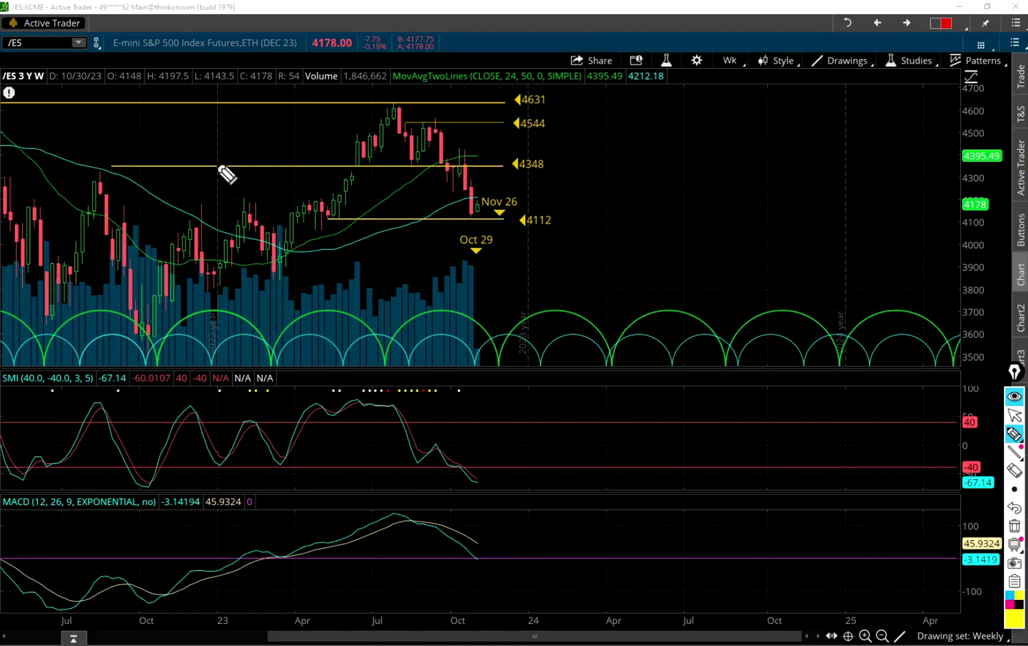
# In yellow, underline DEC 23, circle the timeframe buttons and R: 54, and link 4112 to Oct 29
pyautogui.moveTo(255, 53); pyautogui.dragTo(299, 52)
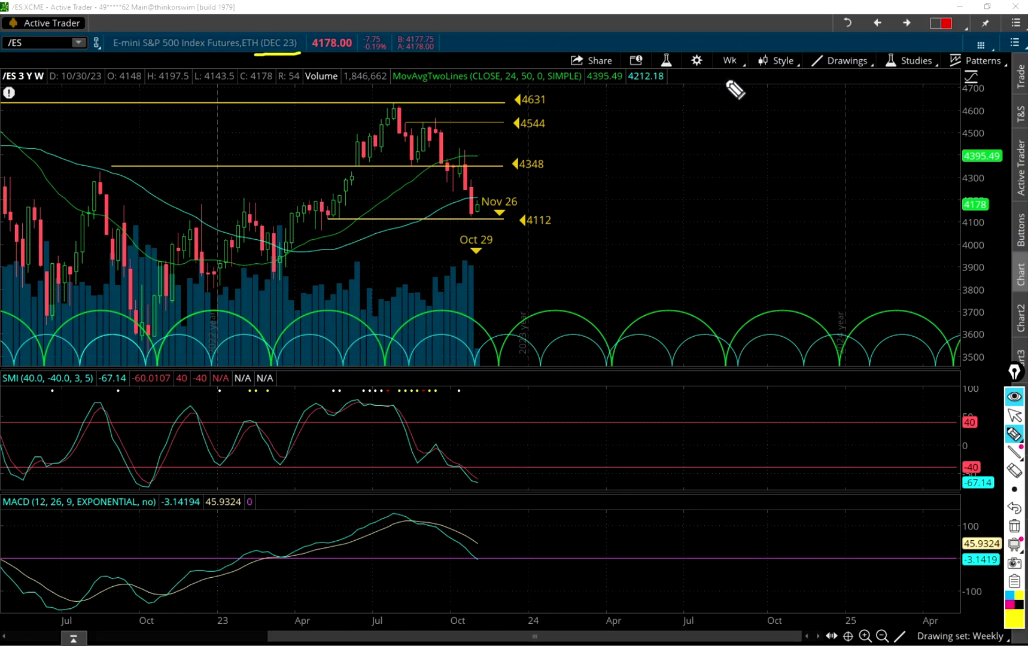
pyautogui.moveTo(715, 76)
pyautogui.mouseDown()
pyautogui.moveTo(781, 74)
pyautogui.moveTo(711, 76)
pyautogui.mouseUp()
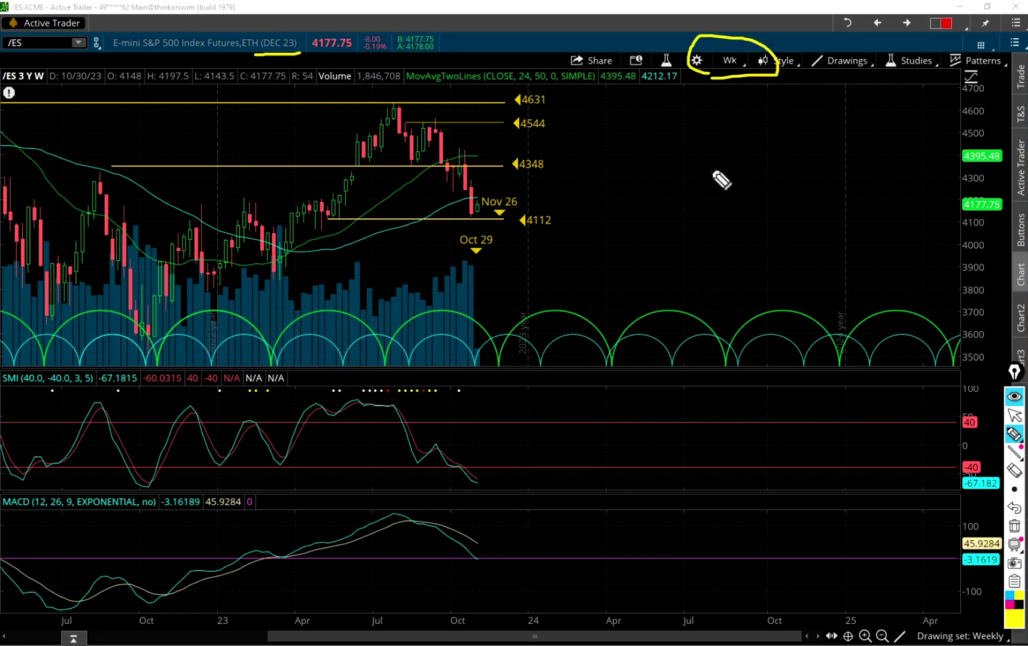
pyautogui.moveTo(481, 227); pyautogui.dragTo(486, 219)
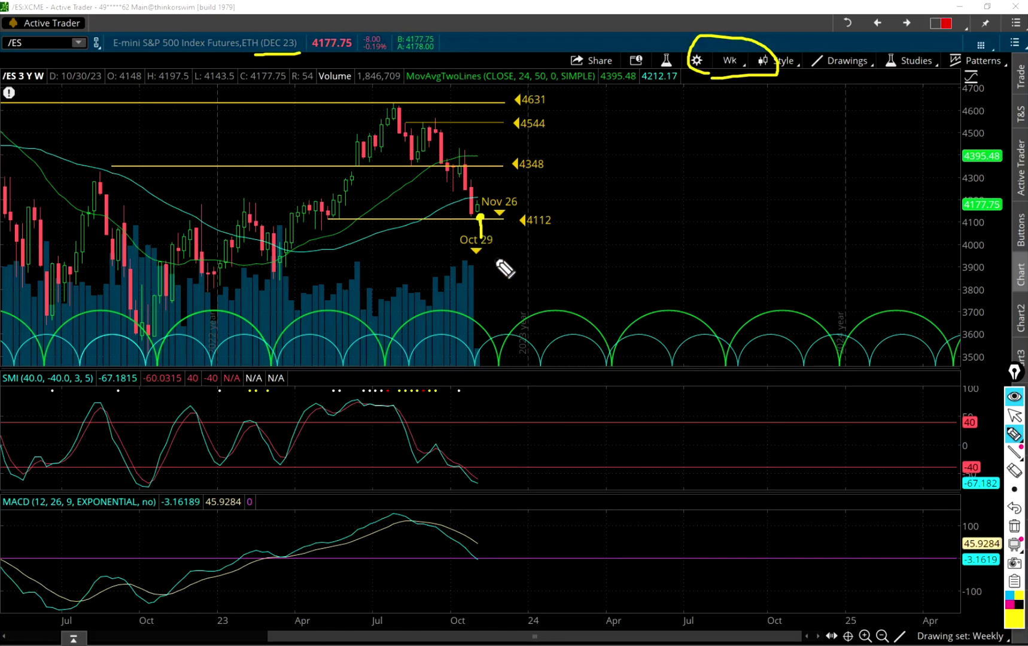
pyautogui.moveTo(296, 67)
pyautogui.mouseDown()
pyautogui.moveTo(307, 91)
pyautogui.moveTo(317, 67)
pyautogui.moveTo(293, 94)
pyautogui.mouseUp()
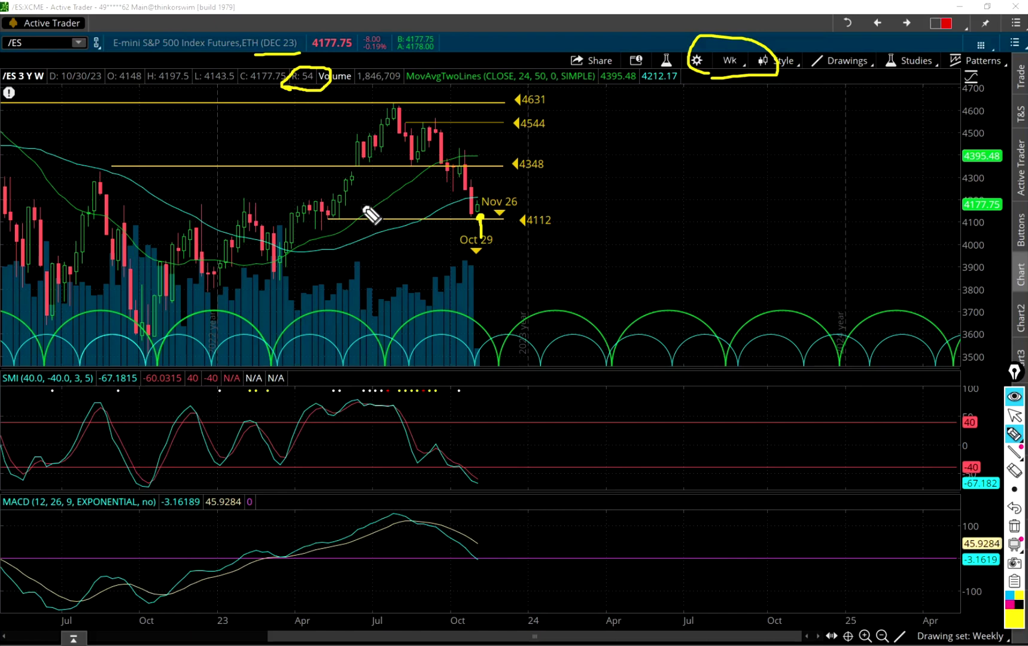
pyautogui.moveTo(480, 218); pyautogui.dragTo(480, 236)
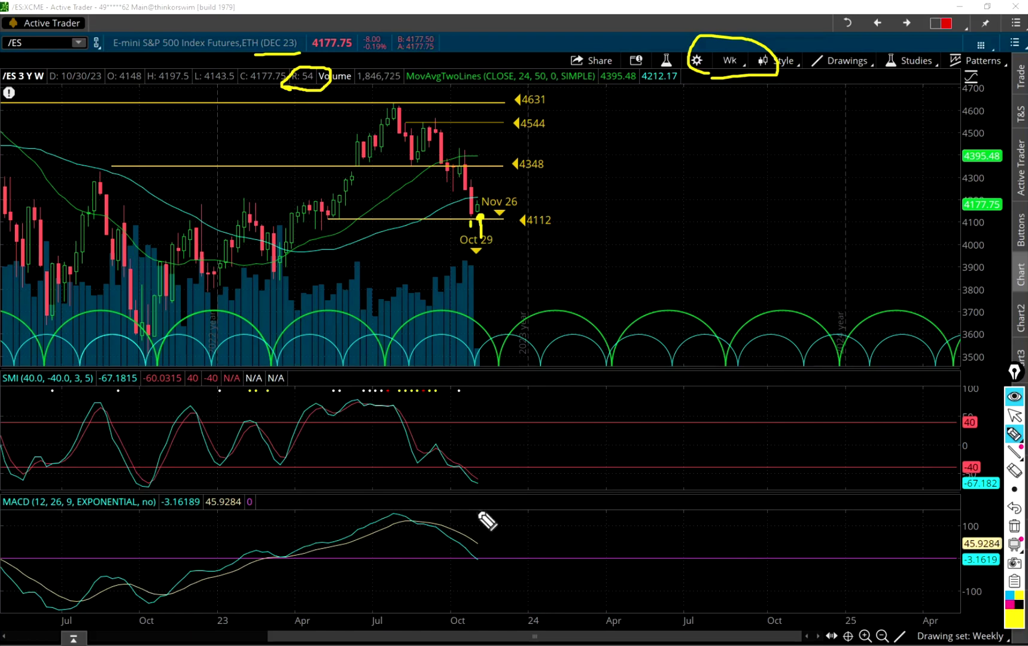
# Sketch a downward MACD projection arrow, SMI rise-and-fall arcs and a MACD dip-and-rise curve
pyautogui.moveTo(478, 552)
pyautogui.mouseDown()
pyautogui.moveTo(542, 590)
pyautogui.moveTo(611, 608)
pyautogui.moveTo(599, 615)
pyautogui.mouseUp()
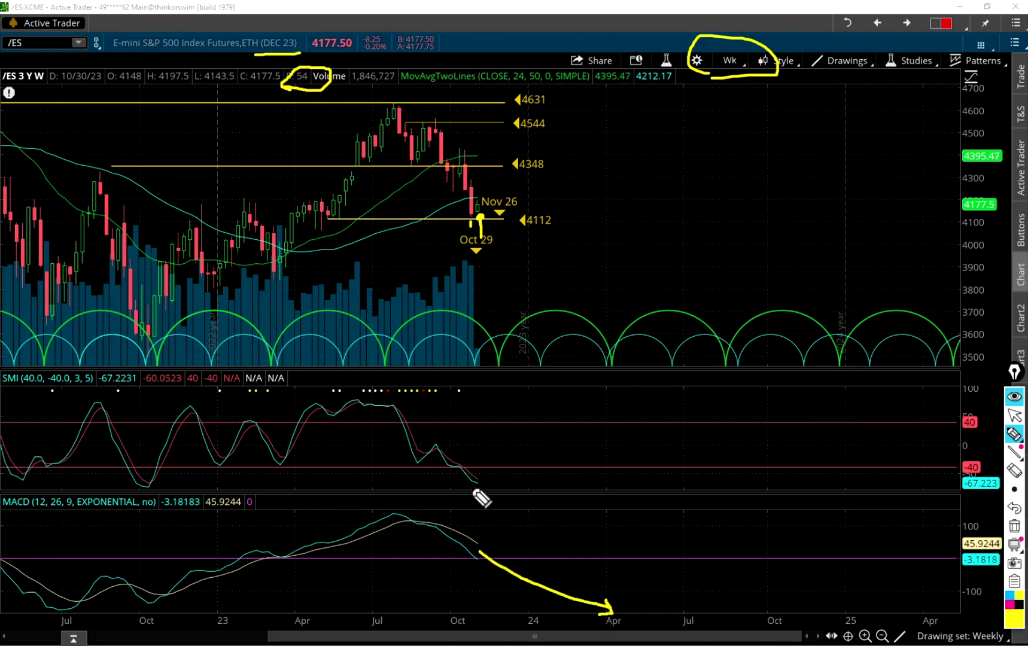
pyautogui.moveTo(476, 481); pyautogui.dragTo(559, 462)
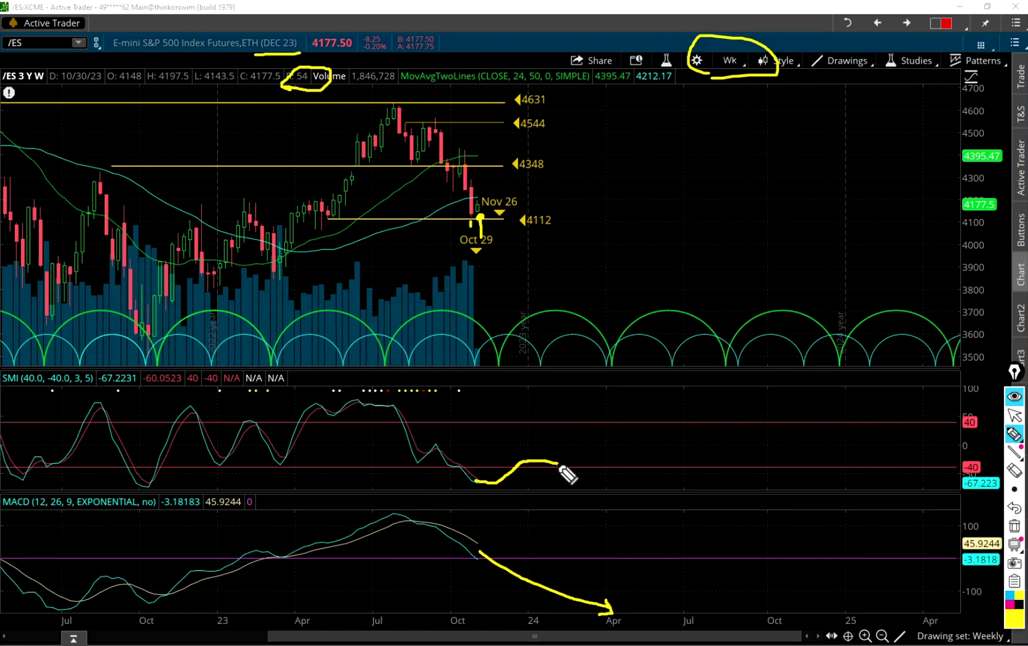
pyautogui.moveTo(469, 481)
pyautogui.mouseDown()
pyautogui.moveTo(513, 465)
pyautogui.moveTo(533, 435)
pyautogui.mouseUp()
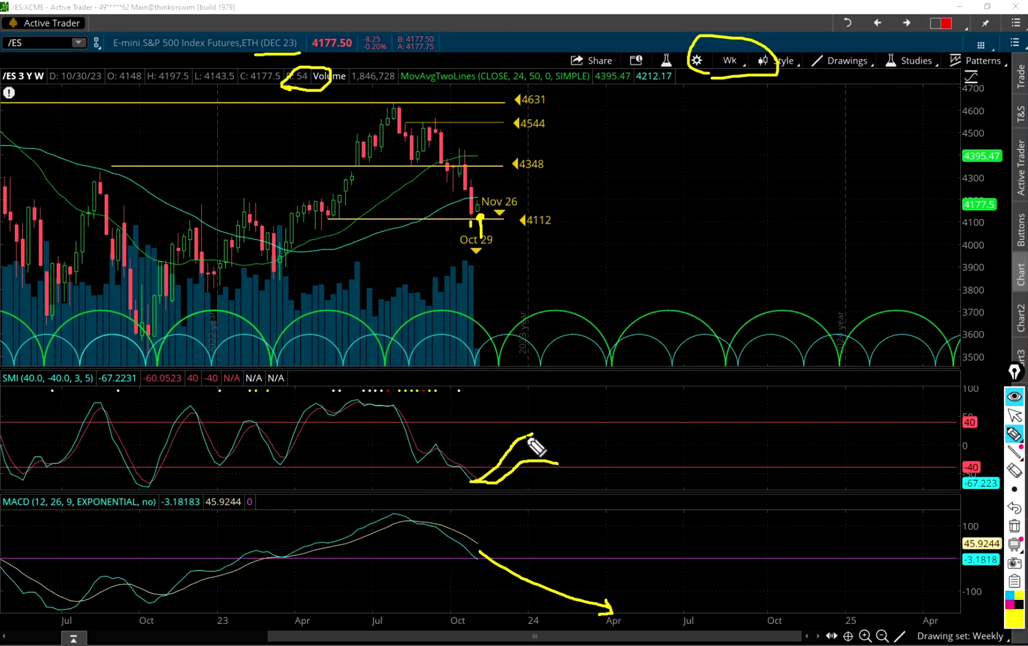
pyautogui.moveTo(532, 437)
pyautogui.mouseDown()
pyautogui.moveTo(572, 440)
pyautogui.moveTo(642, 500)
pyautogui.mouseUp()
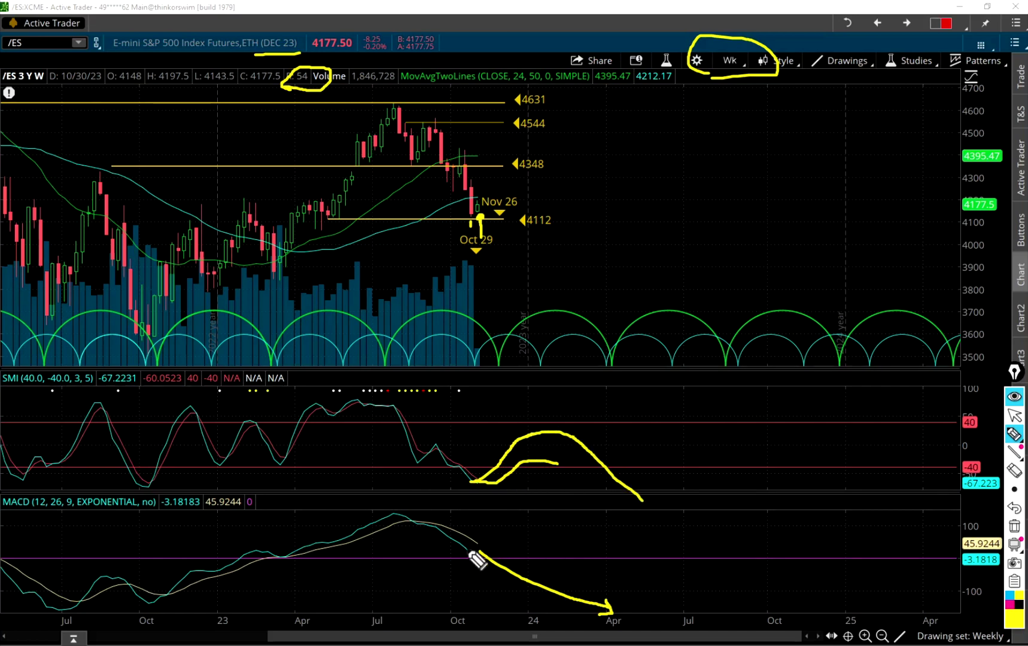
pyautogui.moveTo(470, 546)
pyautogui.mouseDown()
pyautogui.moveTo(497, 553)
pyautogui.moveTo(534, 542)
pyautogui.moveTo(586, 553)
pyautogui.moveTo(637, 606)
pyautogui.mouseUp()
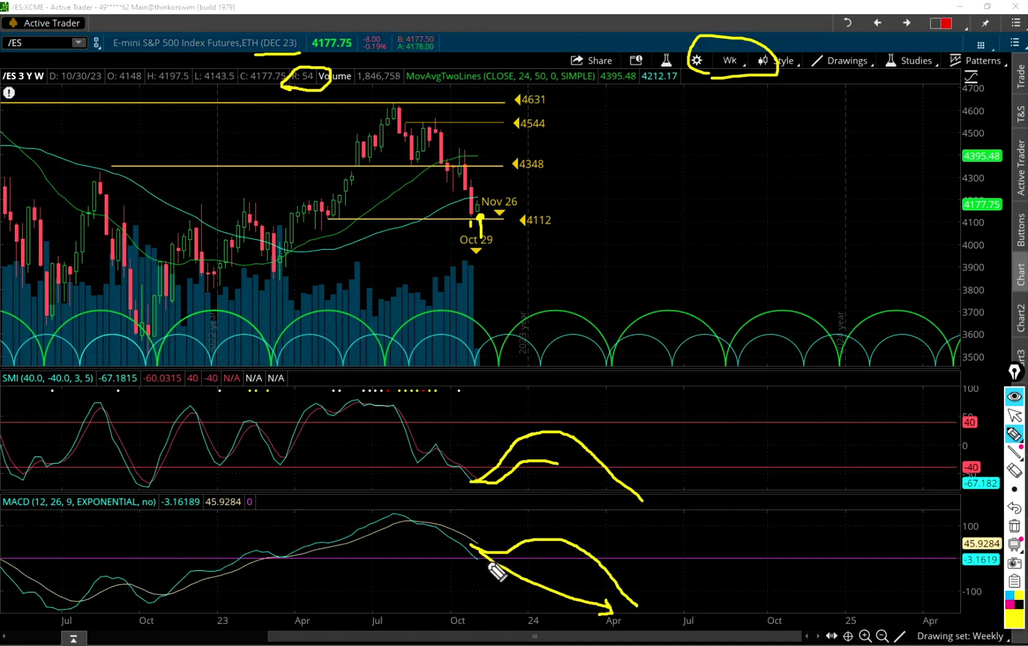
# Add curving strokes under the MACD lines, then clear all freehand marks with Ctrl+Shift+C
pyautogui.moveTo(469, 571)
pyautogui.mouseDown()
pyautogui.moveTo(516, 576)
pyautogui.moveTo(441, 522)
pyautogui.moveTo(491, 588)
pyautogui.mouseUp()
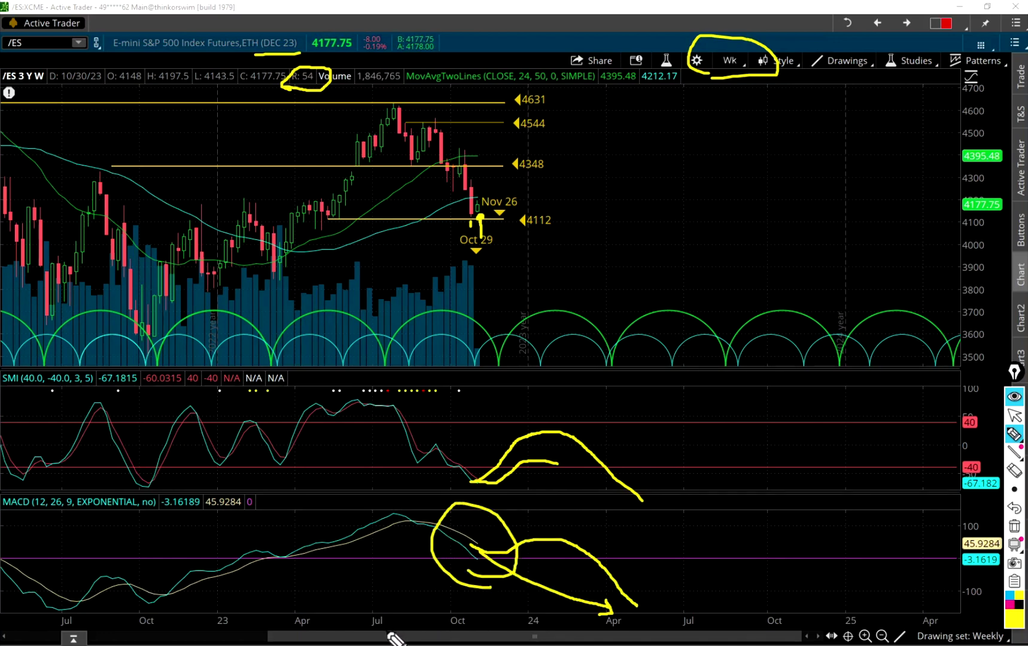
pyautogui.moveTo(498, 555)
pyautogui.mouseDown()
pyautogui.moveTo(487, 550)
pyautogui.moveTo(510, 561)
pyautogui.moveTo(548, 516)
pyautogui.moveTo(550, 531)
pyautogui.mouseUp()
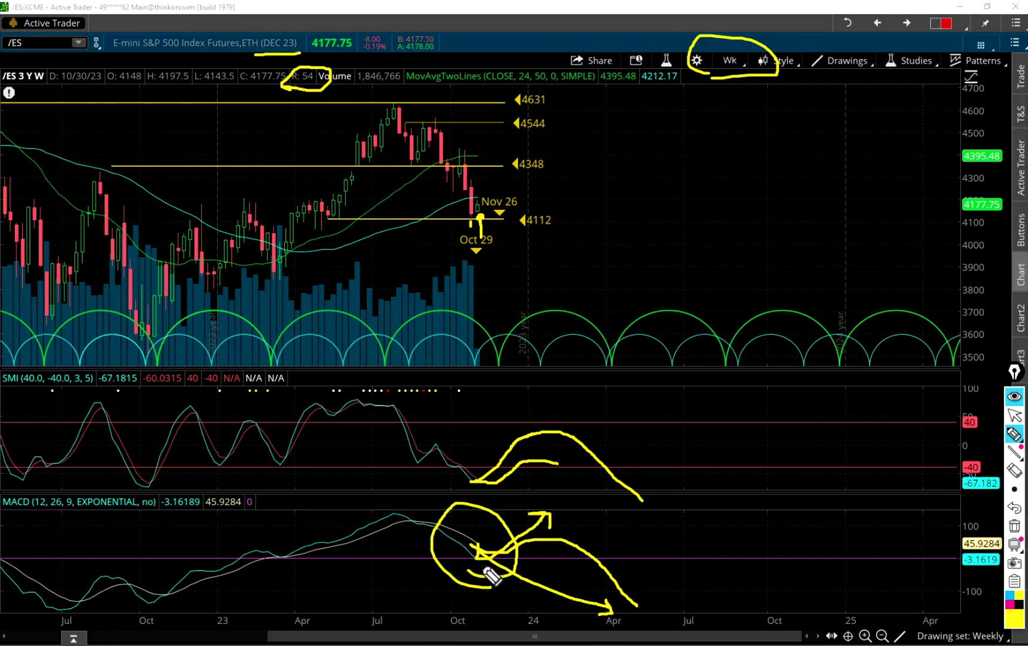
pyautogui.moveTo(507, 576)
pyautogui.mouseDown()
pyautogui.moveTo(538, 585)
pyautogui.moveTo(695, 547)
pyautogui.moveTo(717, 524)
pyautogui.mouseUp()
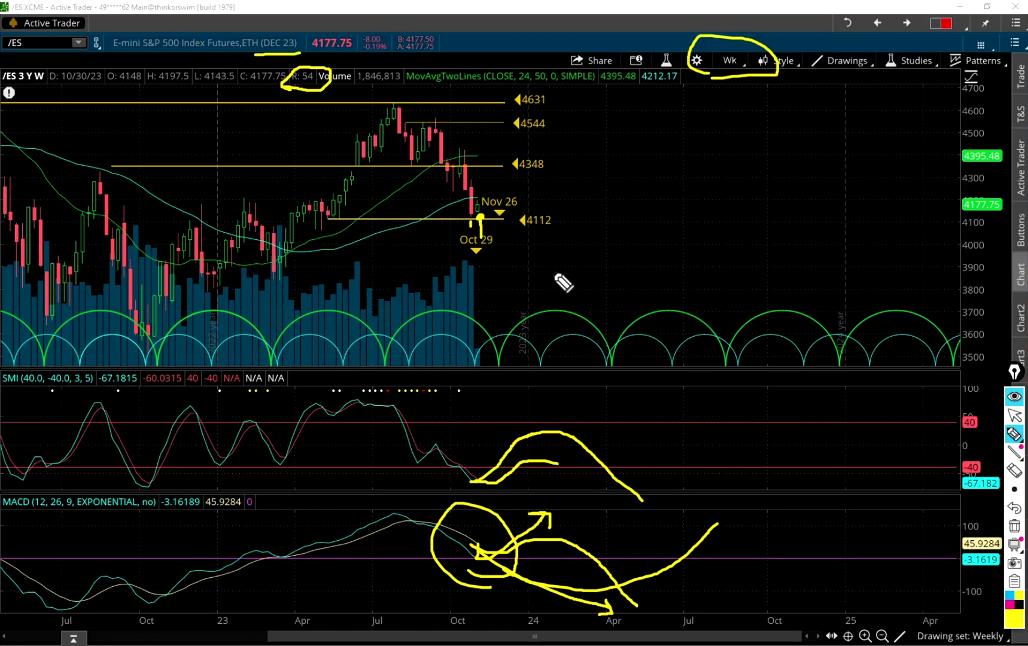
pyautogui.hotkey('ctrl', 'shift', 'c')
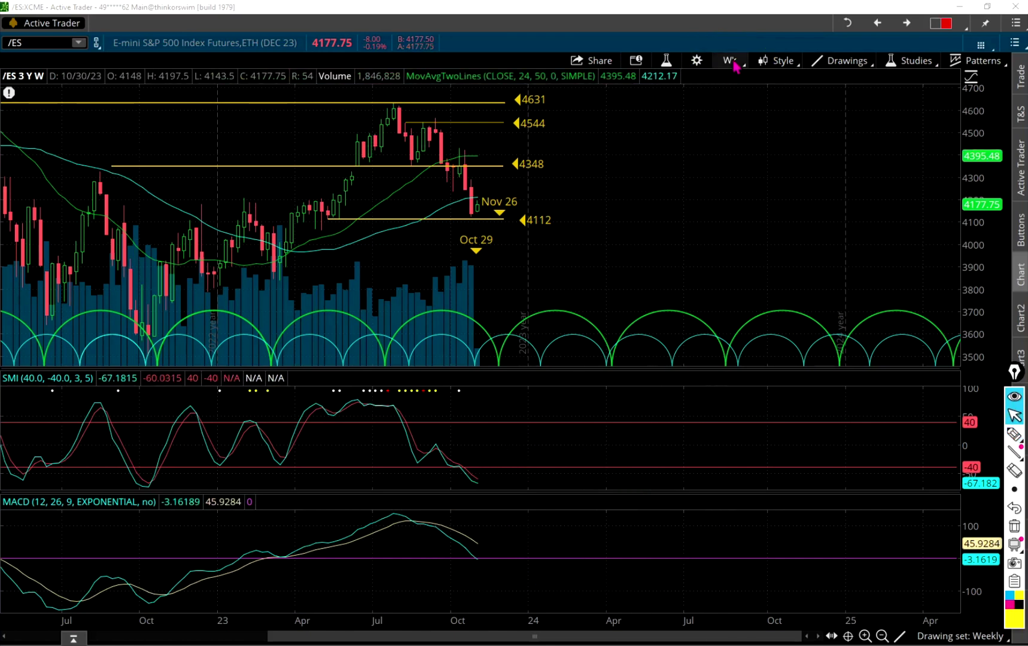
# Switch the chart to 1 Y : 1D daily bars and load the Daily drawing set
pyautogui.click(731, 61)
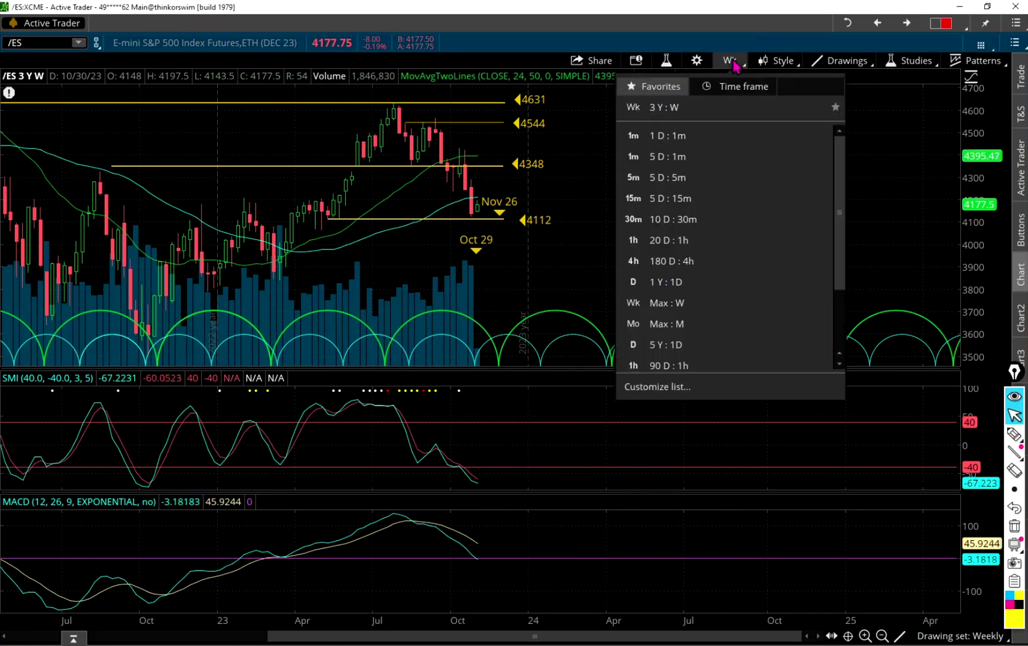
pyautogui.click(657, 292)
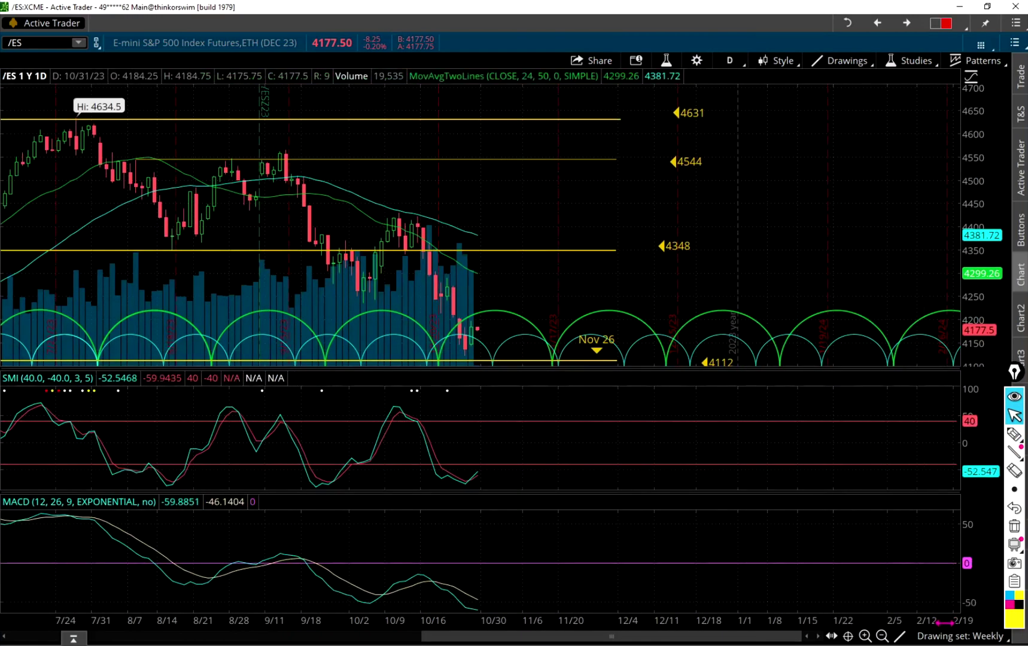
pyautogui.click(938, 638)
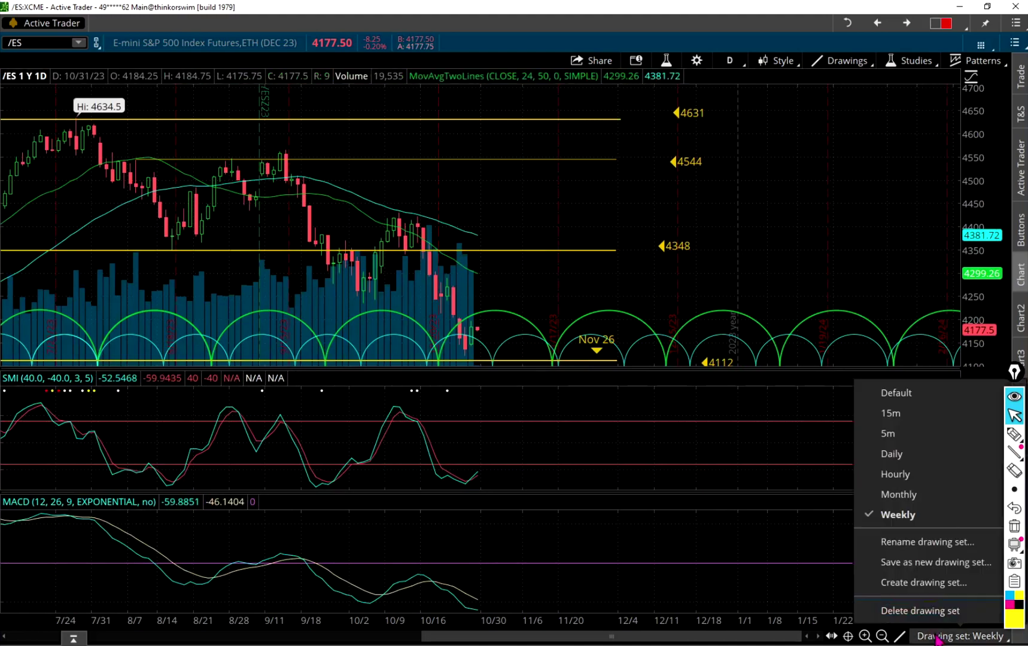
pyautogui.click(897, 455)
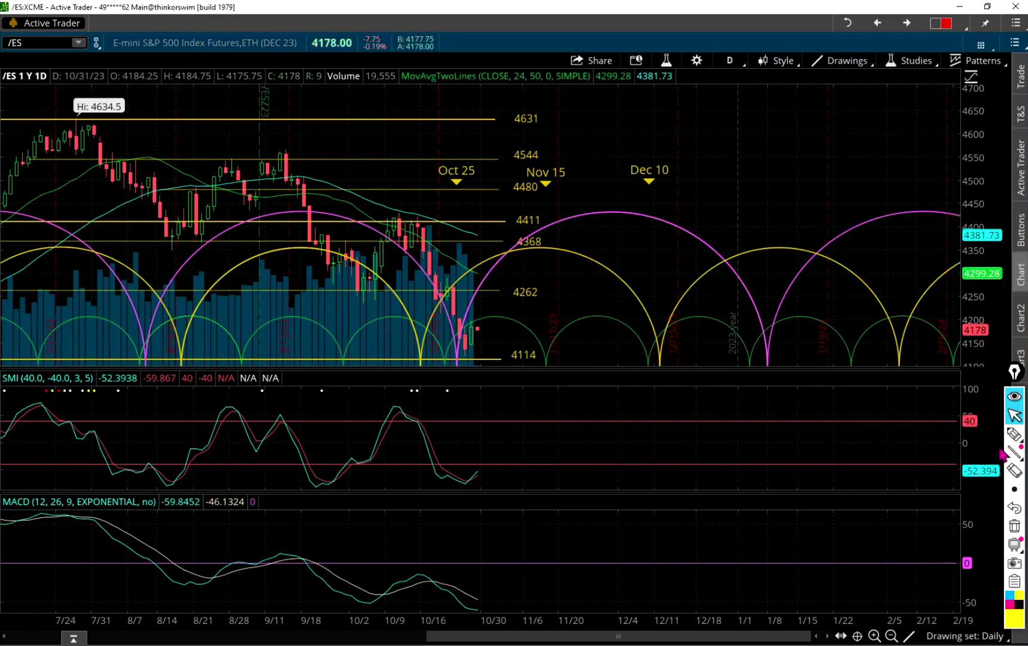
pyautogui.click(1015, 434)
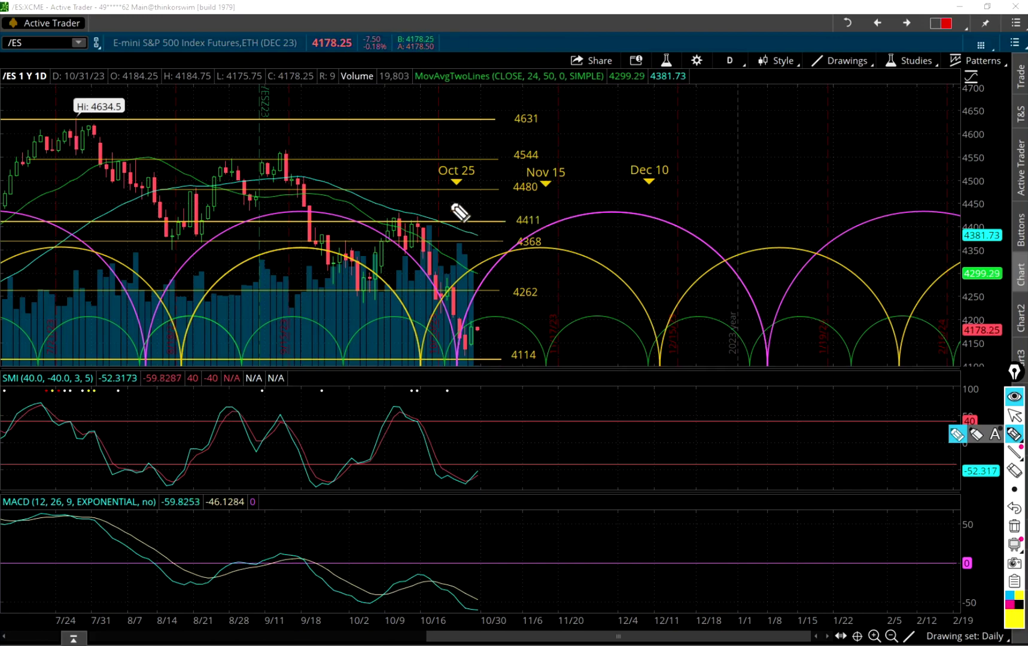
# Circle the Oct 25 marker, the latest low near 4114 and the Nov 15 marker in yellow
pyautogui.moveTo(450, 203)
pyautogui.mouseDown()
pyautogui.moveTo(482, 168)
pyautogui.moveTo(427, 167)
pyautogui.mouseUp()
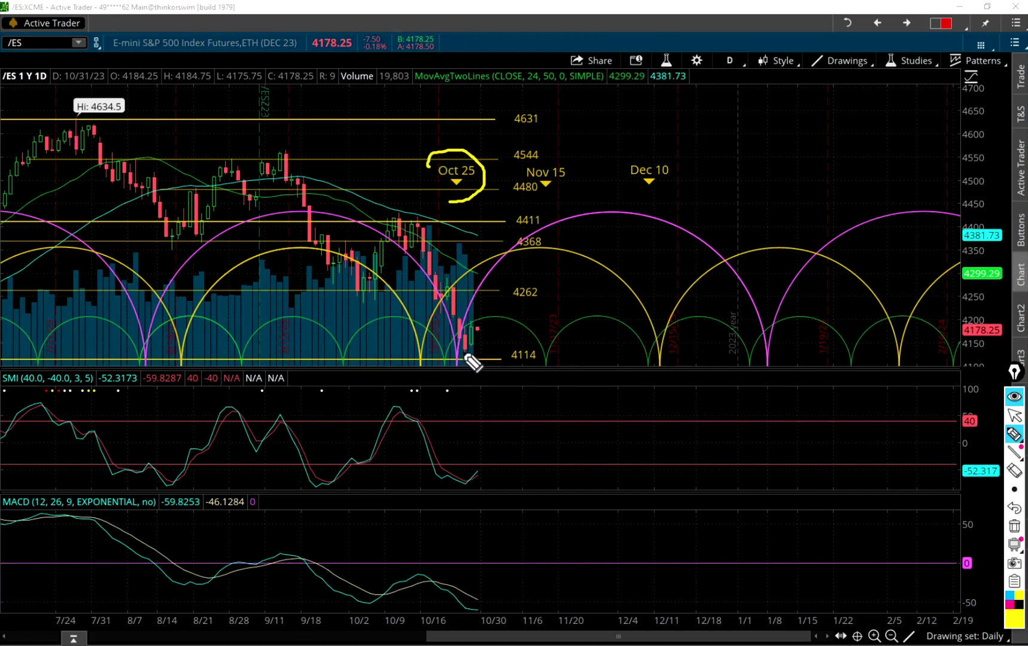
pyautogui.press('Escape')
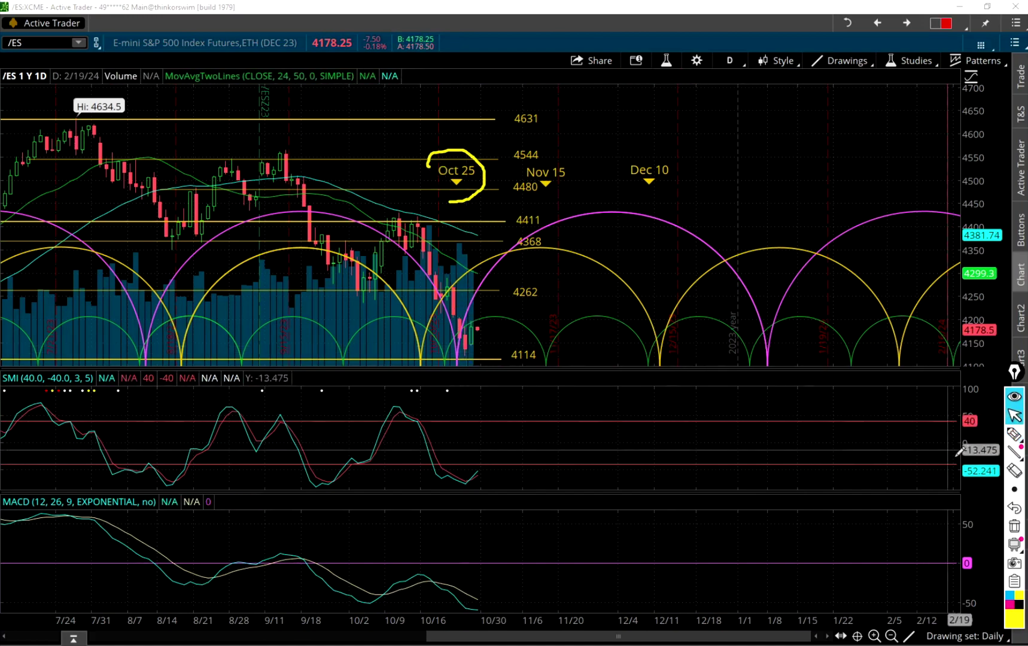
pyautogui.click(1014, 435)
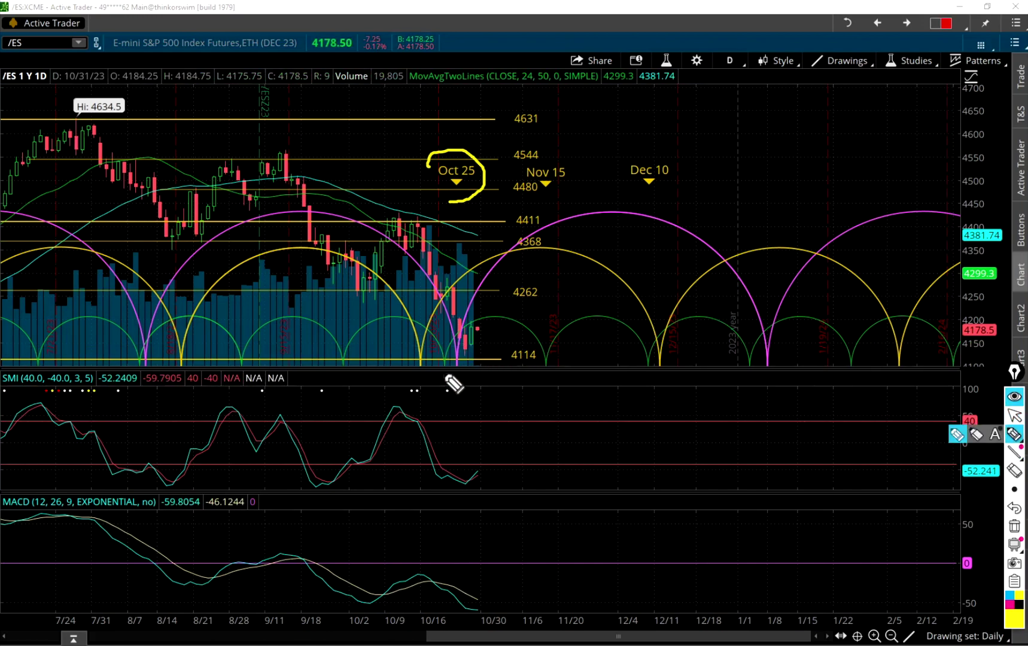
pyautogui.moveTo(455, 368)
pyautogui.mouseDown()
pyautogui.moveTo(487, 362)
pyautogui.moveTo(471, 344)
pyautogui.moveTo(479, 370)
pyautogui.mouseUp()
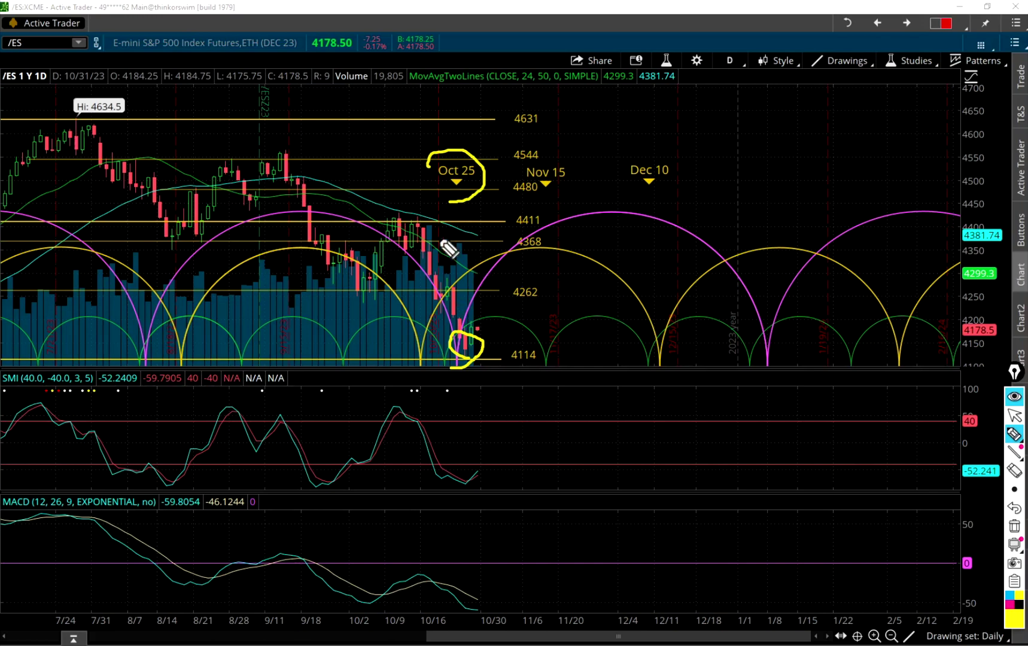
pyautogui.moveTo(429, 169); pyautogui.dragTo(456, 203)
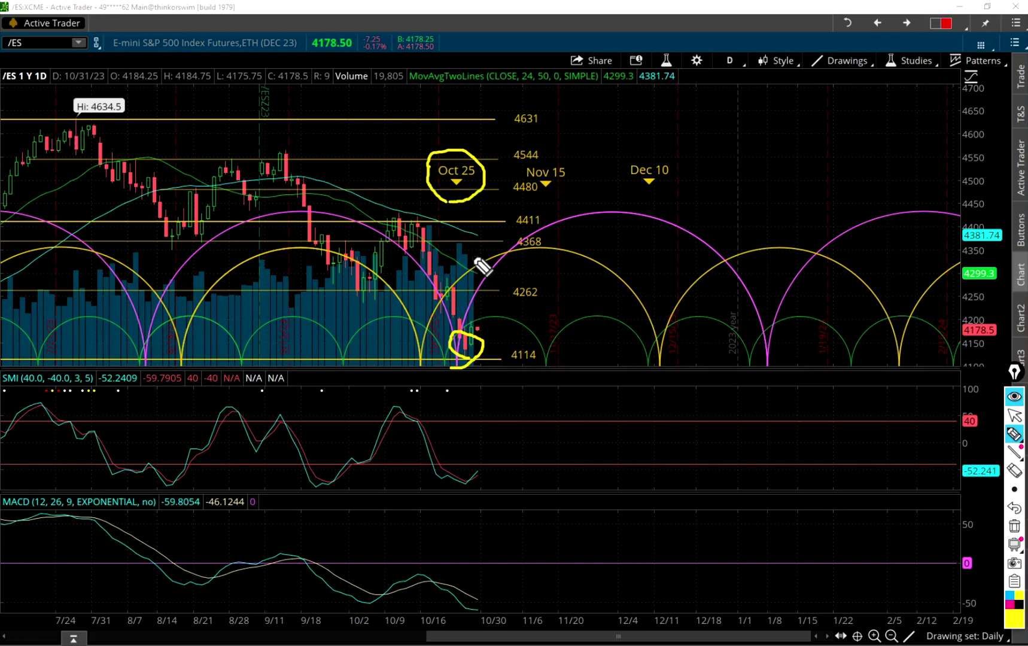
pyautogui.moveTo(548, 194)
pyautogui.mouseDown()
pyautogui.moveTo(572, 183)
pyautogui.moveTo(535, 163)
pyautogui.moveTo(519, 193)
pyautogui.mouseUp()
pyautogui.moveTo(547, 334); pyautogui.dragTo(541, 337)
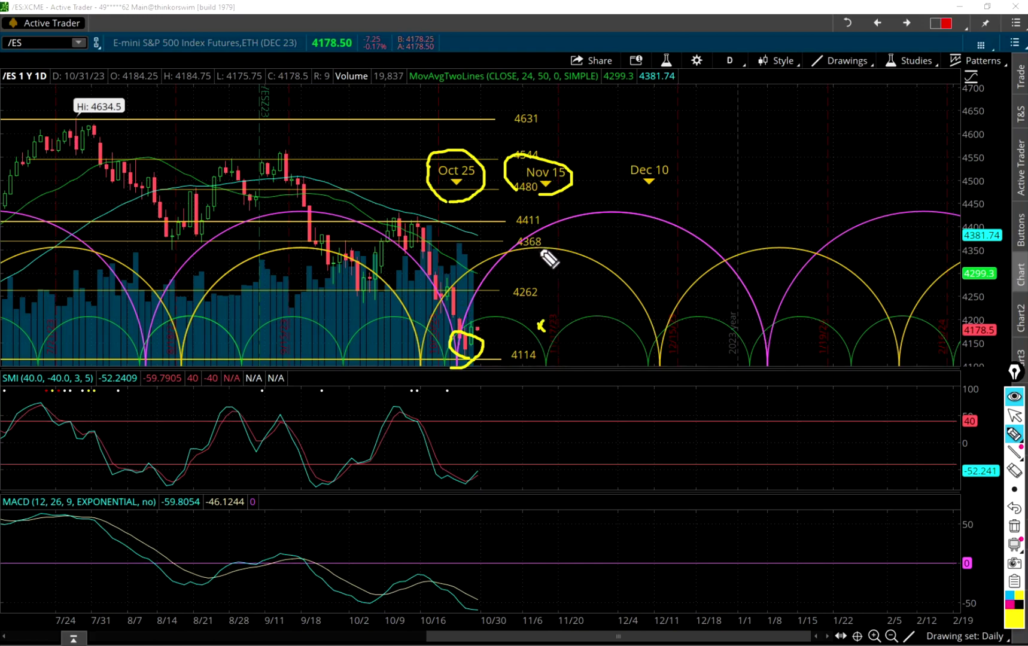
# Draw a vertical tick beside the 4368 level and X marks at the arc bottoms near 12/4–12/11
pyautogui.moveTo(537, 240); pyautogui.dragTo(537, 261)
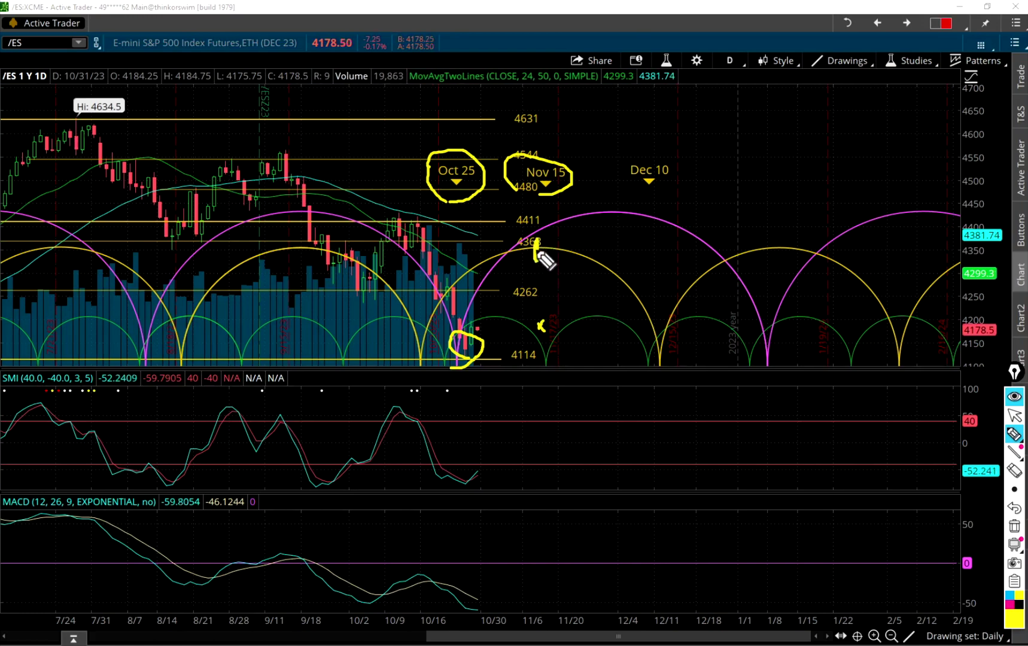
pyautogui.press('Escape')
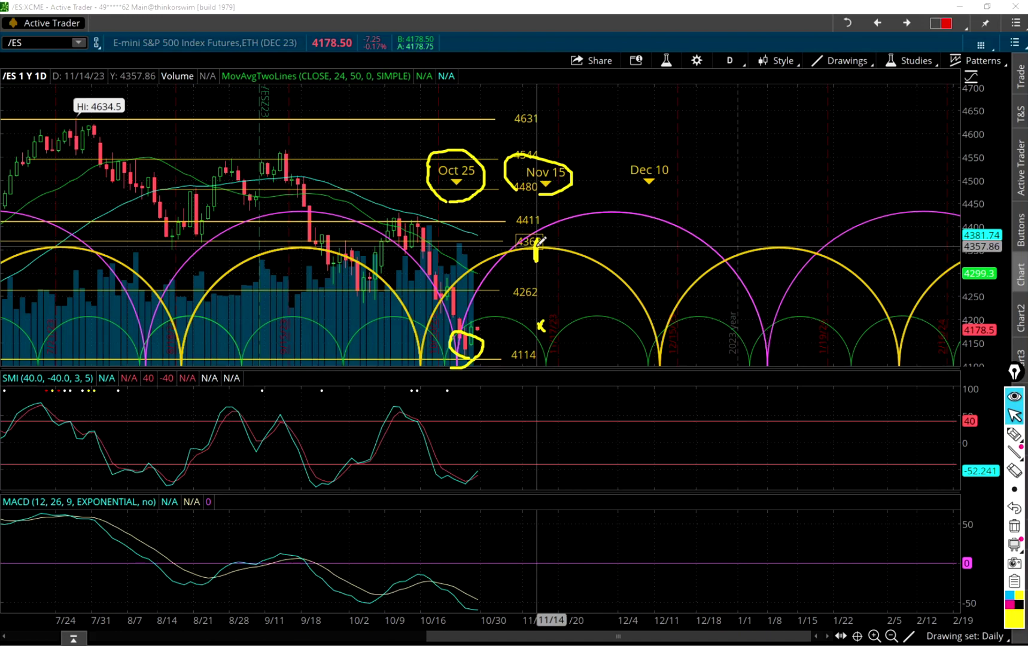
pyautogui.click(1014, 434)
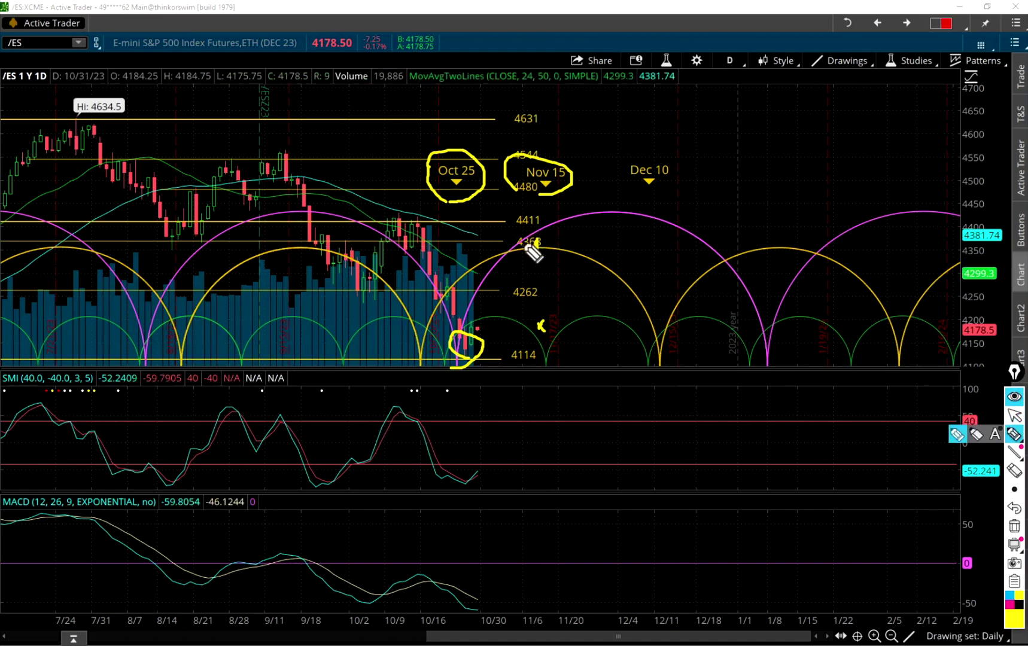
pyautogui.moveTo(537, 241); pyautogui.dragTo(537, 252)
pyautogui.moveTo(639, 324)
pyautogui.mouseDown()
pyautogui.moveTo(651, 339)
pyautogui.moveTo(640, 340)
pyautogui.mouseUp()
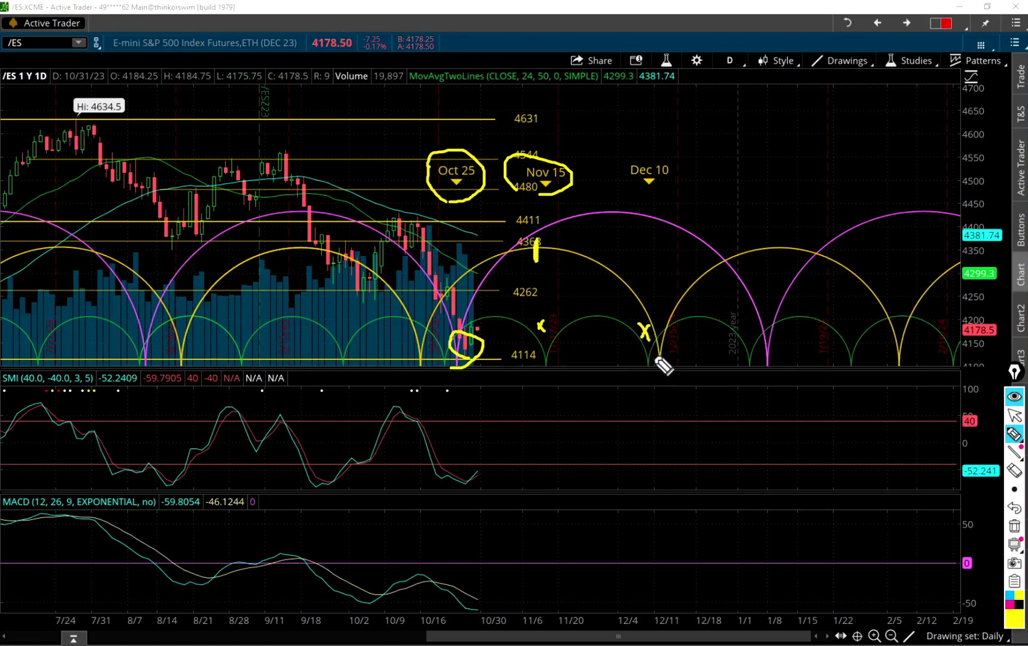
pyautogui.moveTo(657, 312); pyautogui.dragTo(654, 333)
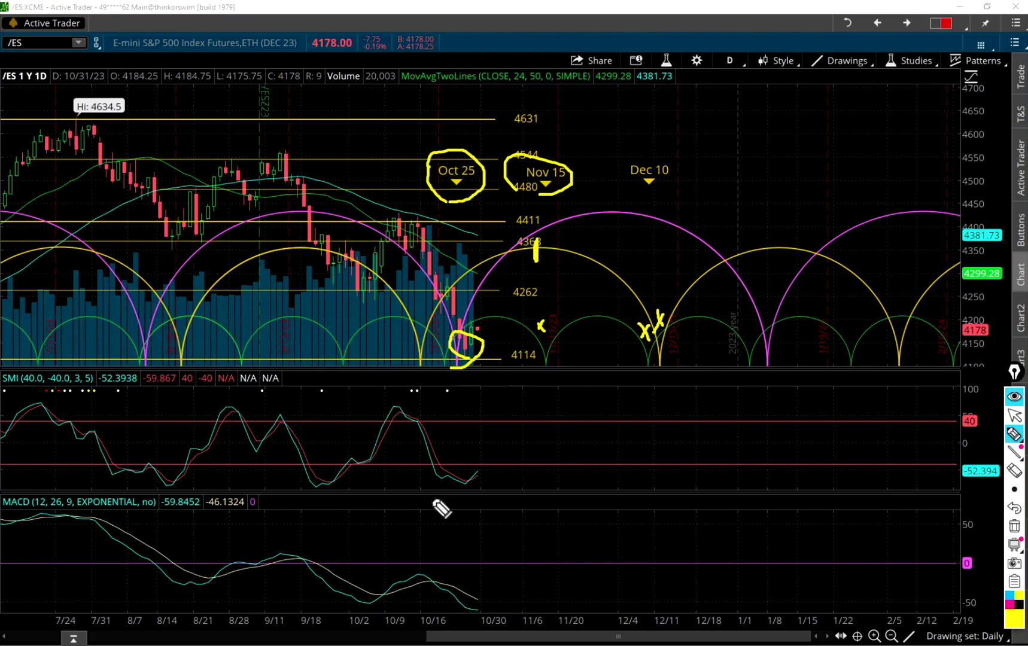
# Circle the SMI low, draw arrows from the last candles toward 4368, and box those candles
pyautogui.moveTo(471, 497); pyautogui.dragTo(501, 459)
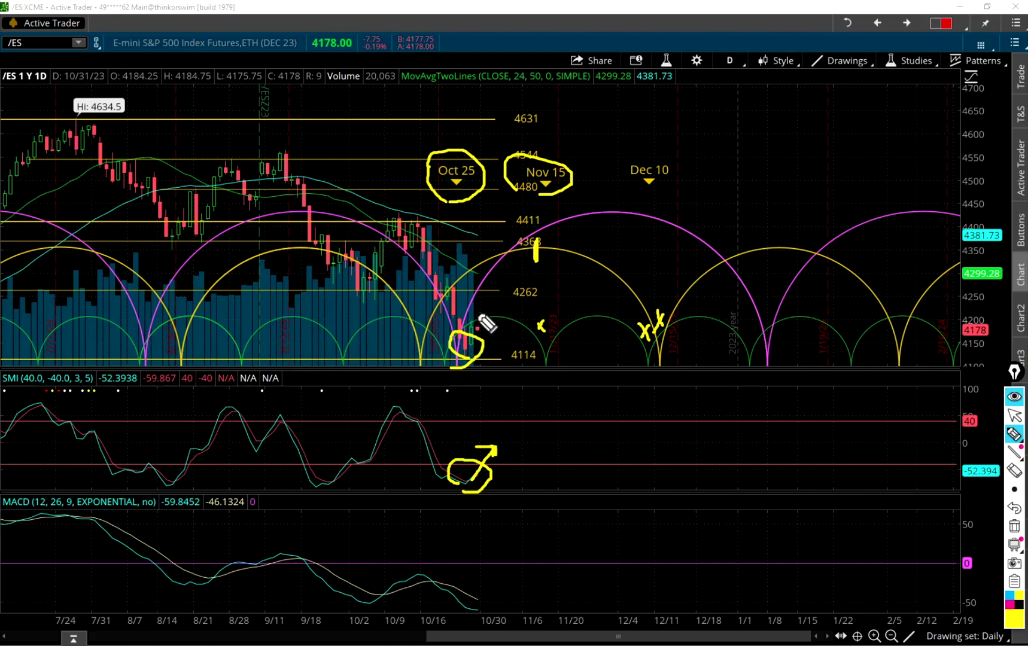
pyautogui.moveTo(477, 312)
pyautogui.mouseDown()
pyautogui.moveTo(509, 275)
pyautogui.moveTo(508, 283)
pyautogui.mouseUp()
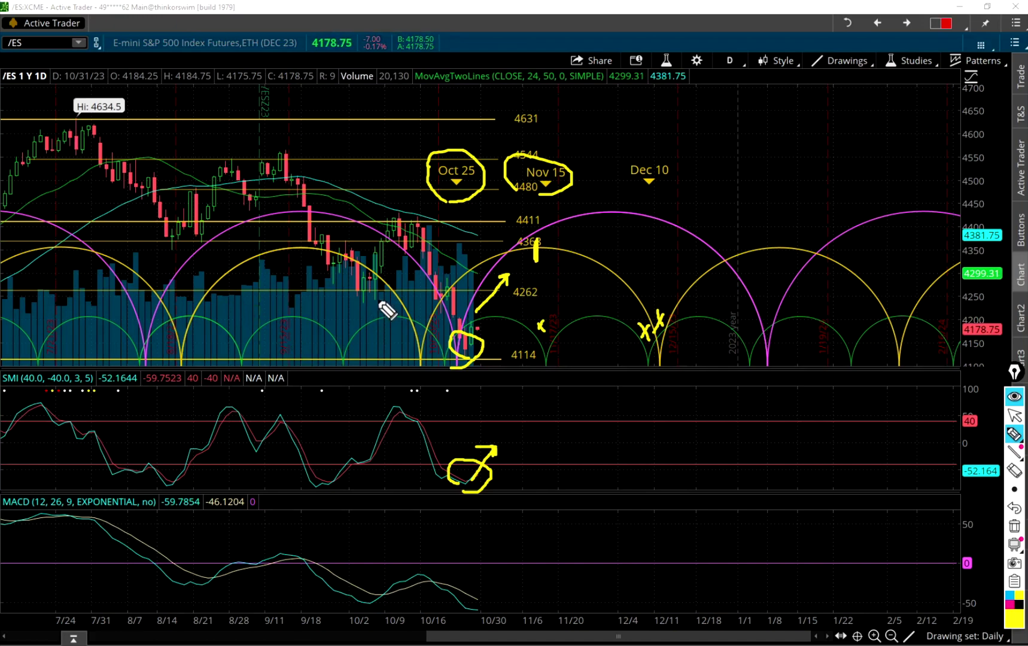
pyautogui.moveTo(378, 306); pyautogui.dragTo(372, 301)
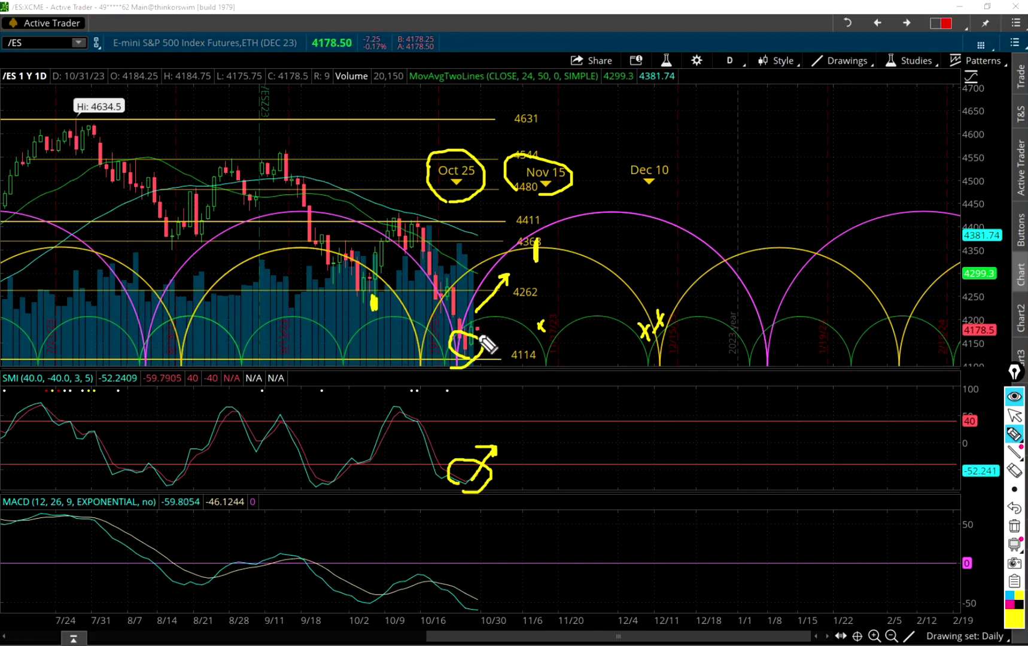
pyautogui.moveTo(495, 310); pyautogui.dragTo(484, 327)
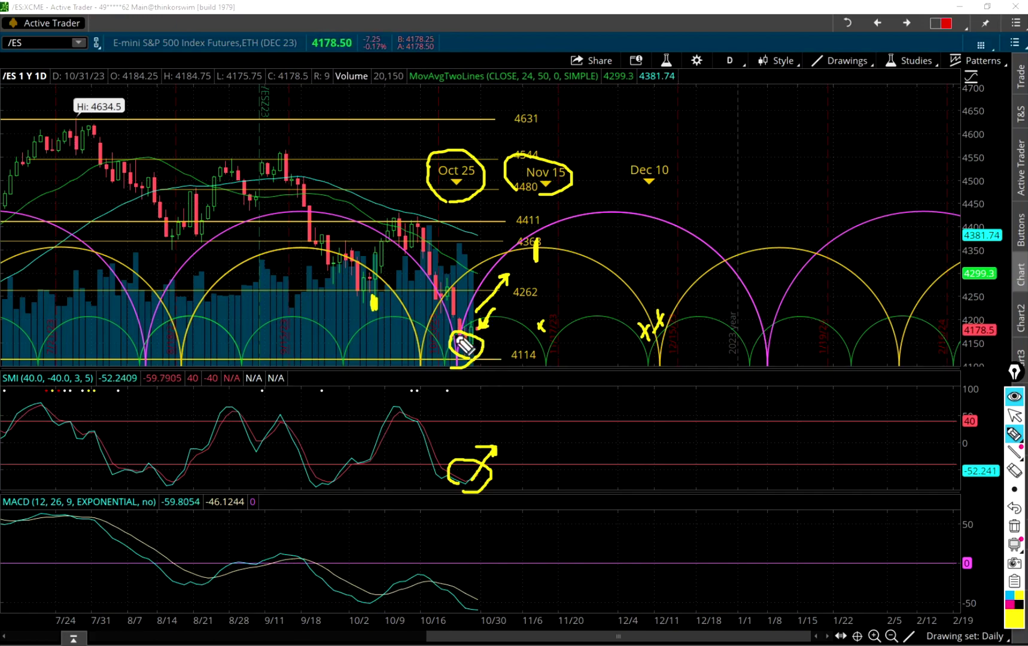
pyautogui.moveTo(462, 322)
pyautogui.mouseDown()
pyautogui.moveTo(490, 322)
pyautogui.moveTo(454, 352)
pyautogui.moveTo(470, 317)
pyautogui.moveTo(497, 323)
pyautogui.moveTo(475, 359)
pyautogui.mouseUp()
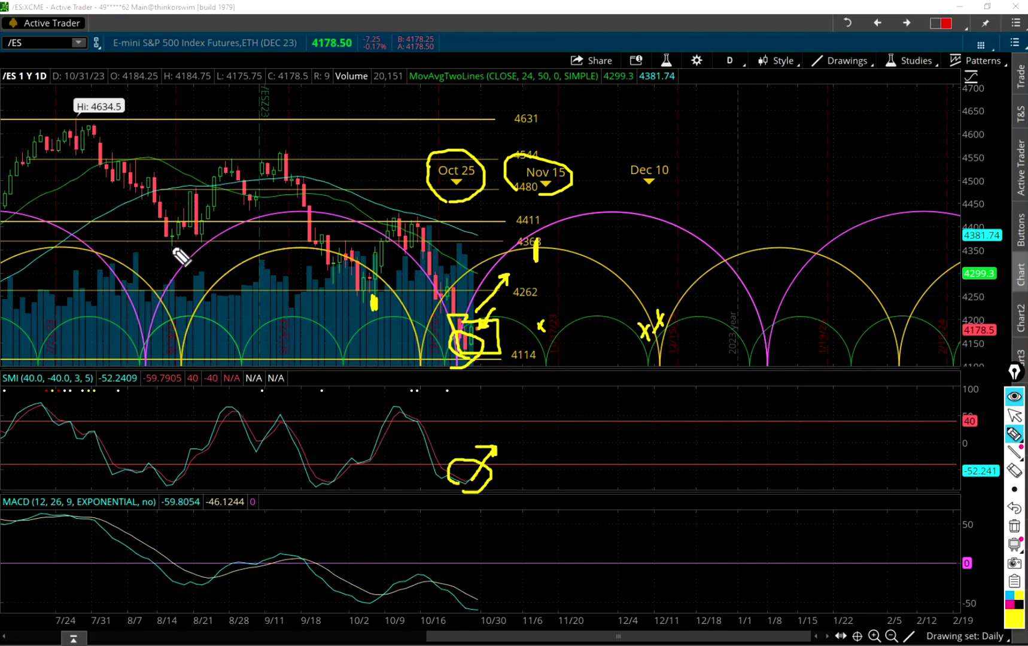
# Trace the 8/21 upswing and a December inverted V, extend the 4368 arrow, then clear all drawings
pyautogui.moveTo(172, 247)
pyautogui.mouseDown()
pyautogui.moveTo(196, 200)
pyautogui.moveTo(198, 238)
pyautogui.moveTo(223, 179)
pyautogui.mouseUp()
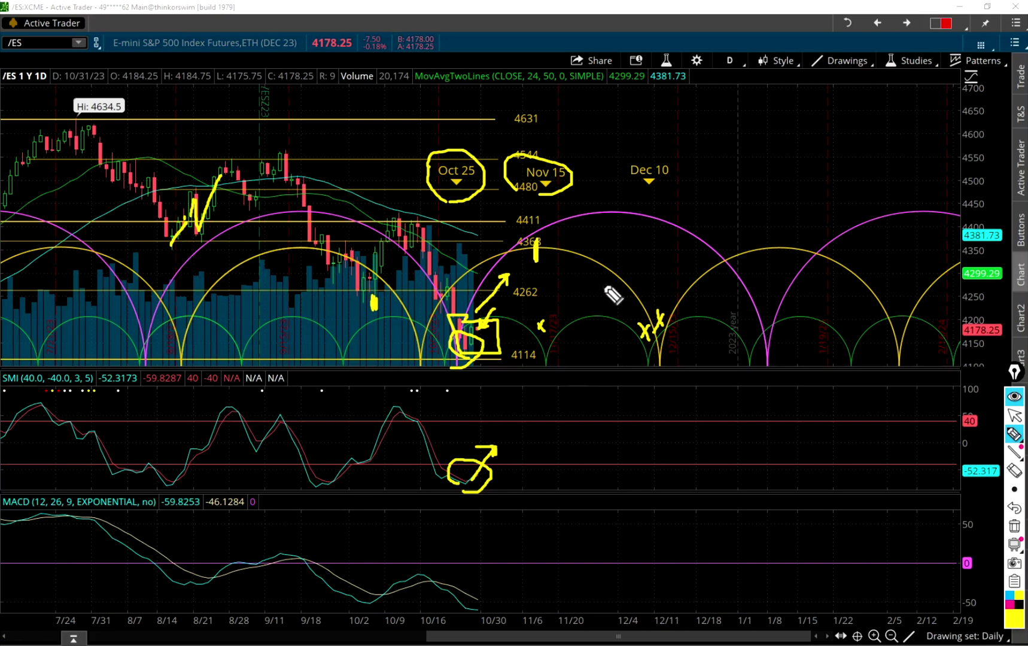
pyautogui.moveTo(603, 285)
pyautogui.mouseDown()
pyautogui.moveTo(720, 135)
pyautogui.moveTo(795, 273)
pyautogui.mouseUp()
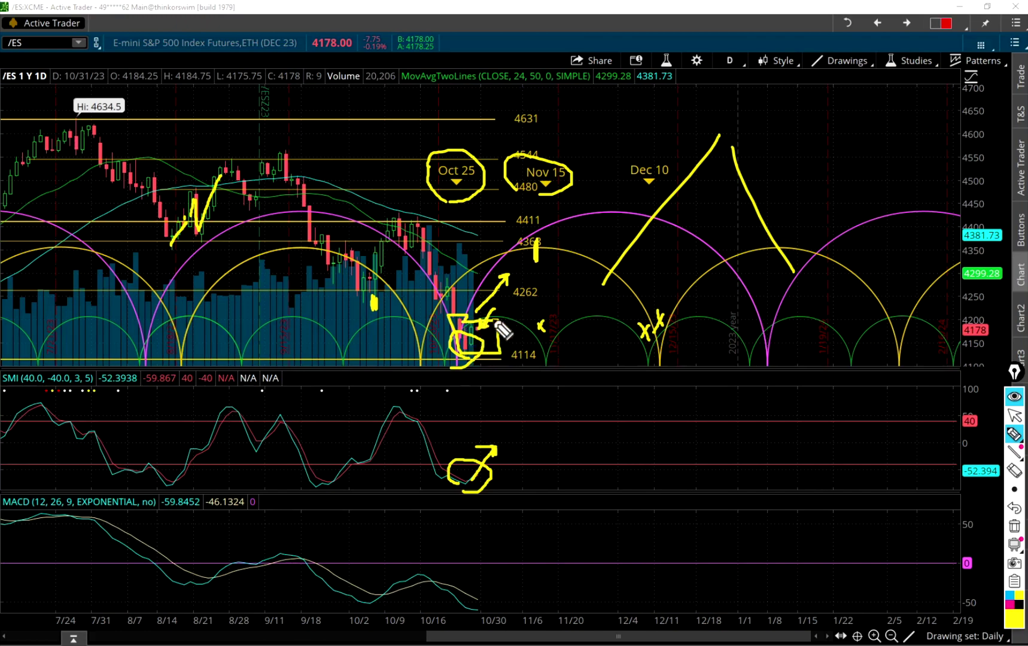
pyautogui.moveTo(488, 308); pyautogui.dragTo(534, 250)
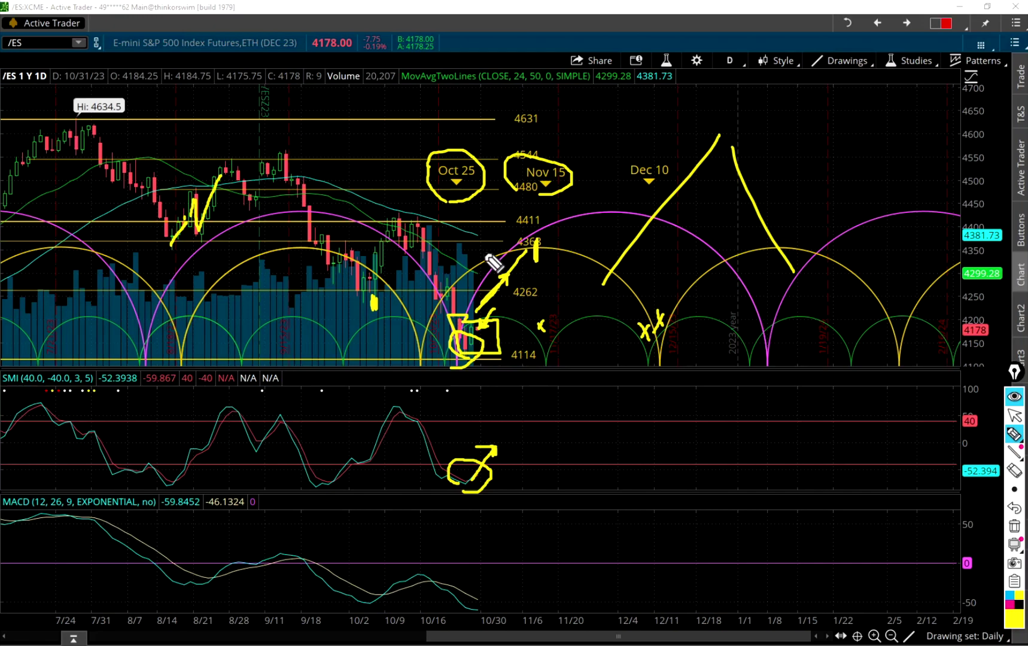
pyautogui.hotkey('ctrl', 'shift', 'c')
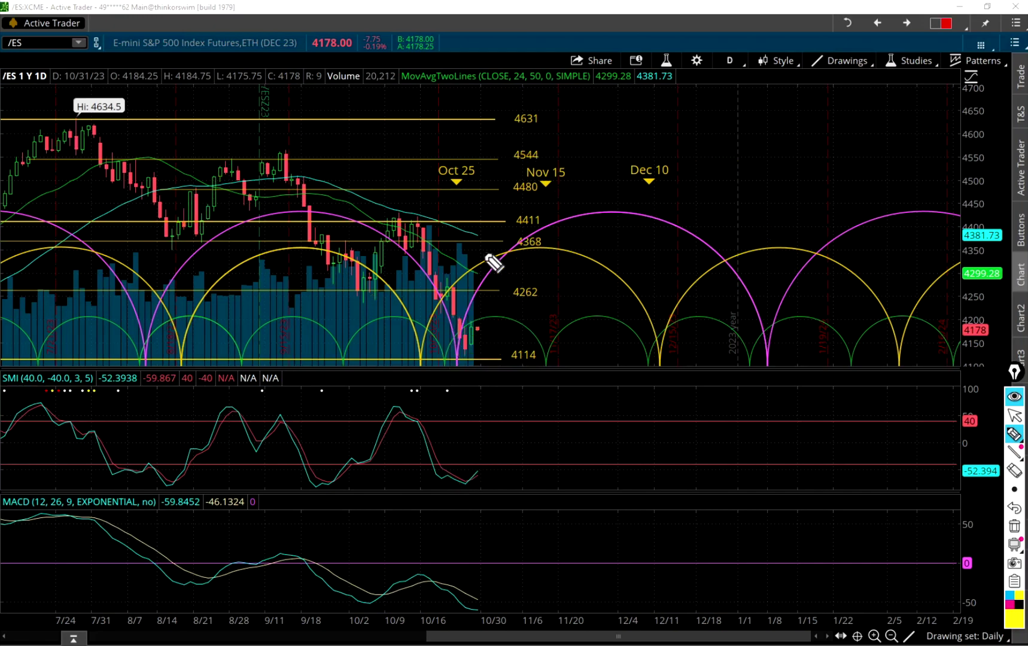
# Switch the chart to the 5 D : 5m time frame and the 5m drawing set
pyautogui.click(730, 61)
pyautogui.click(673, 184)
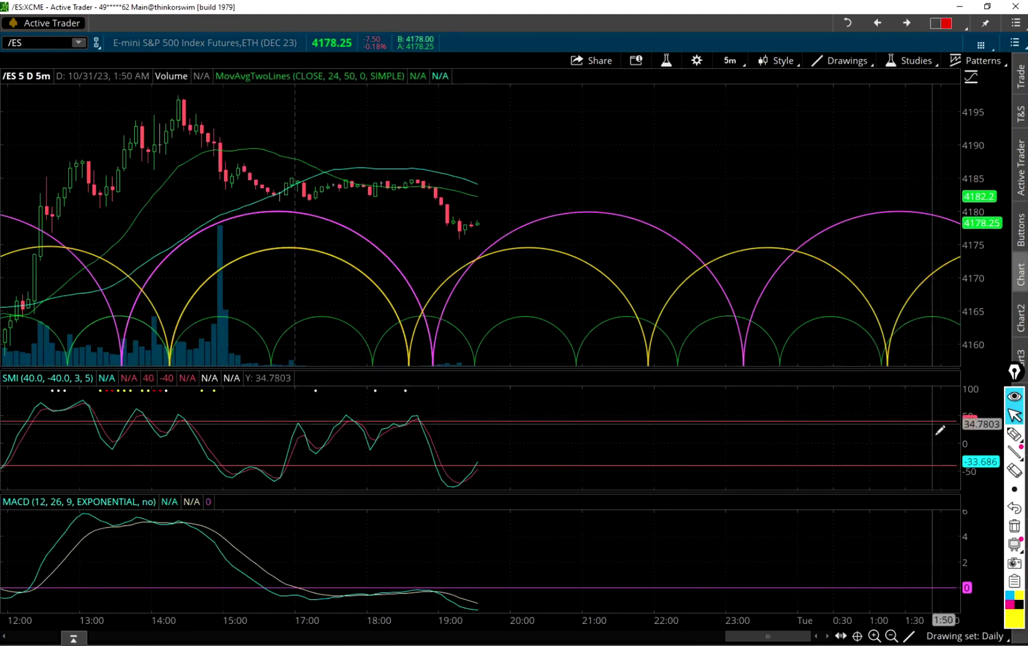
pyautogui.click(956, 635)
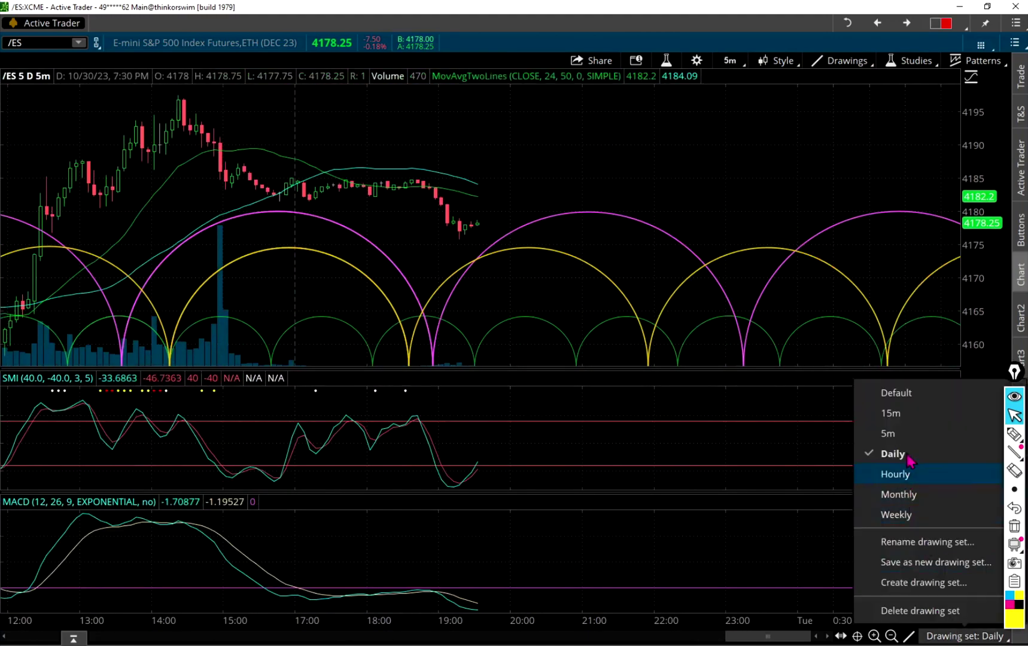
pyautogui.click(898, 433)
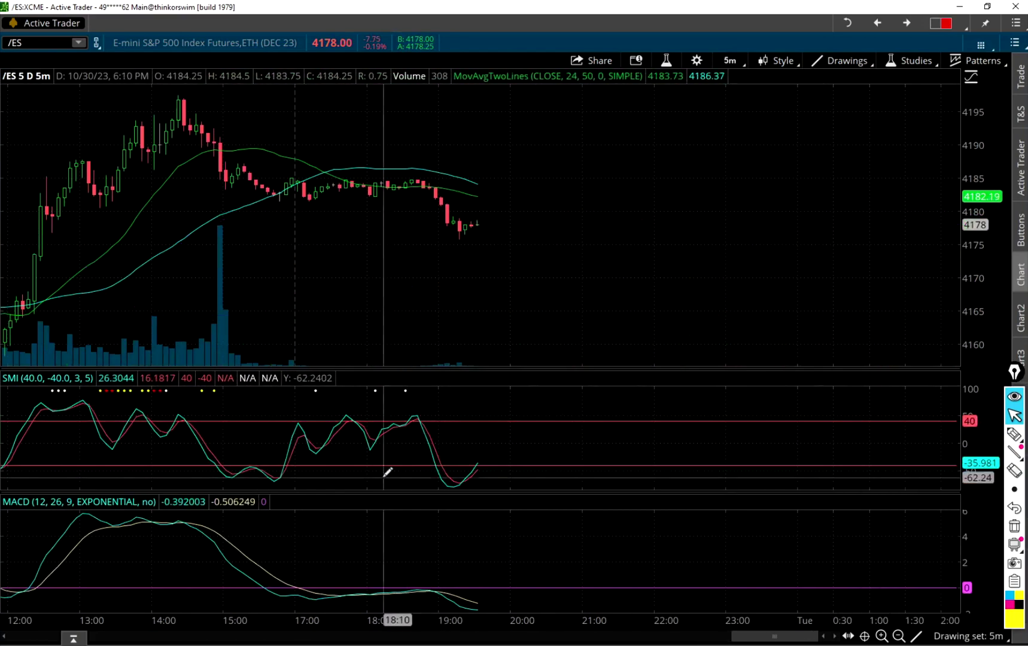
# Enable Show study for GetisPlus in Edit Studies and apply the change
pyautogui.click(667, 62)
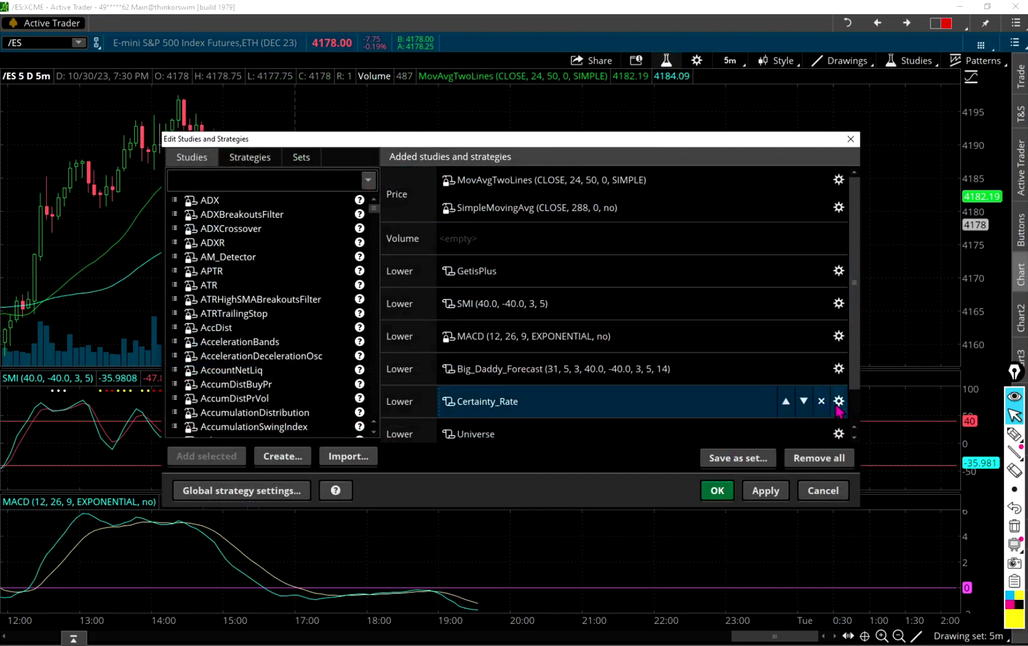
pyautogui.click(838, 271)
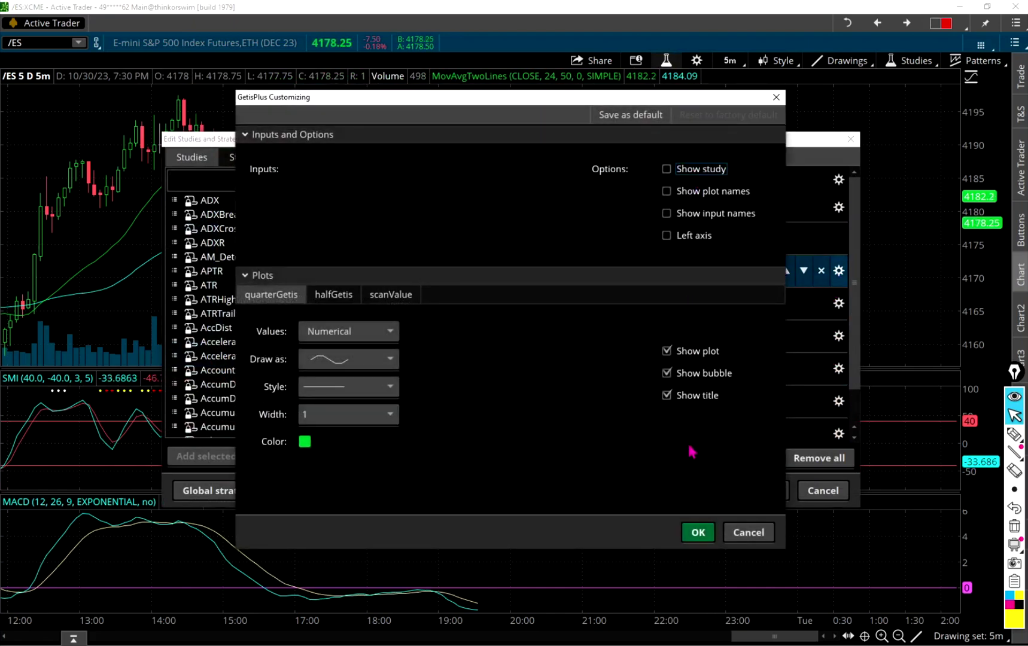
pyautogui.click(697, 178)
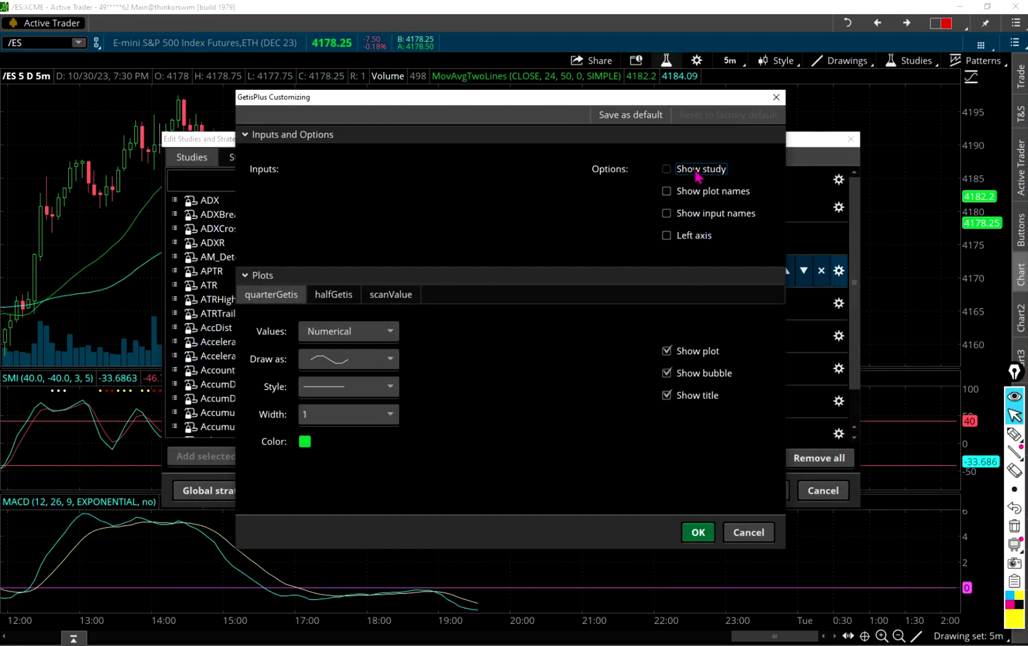
pyautogui.click(698, 532)
pyautogui.click(765, 491)
pyautogui.click(719, 491)
pyautogui.click(1014, 436)
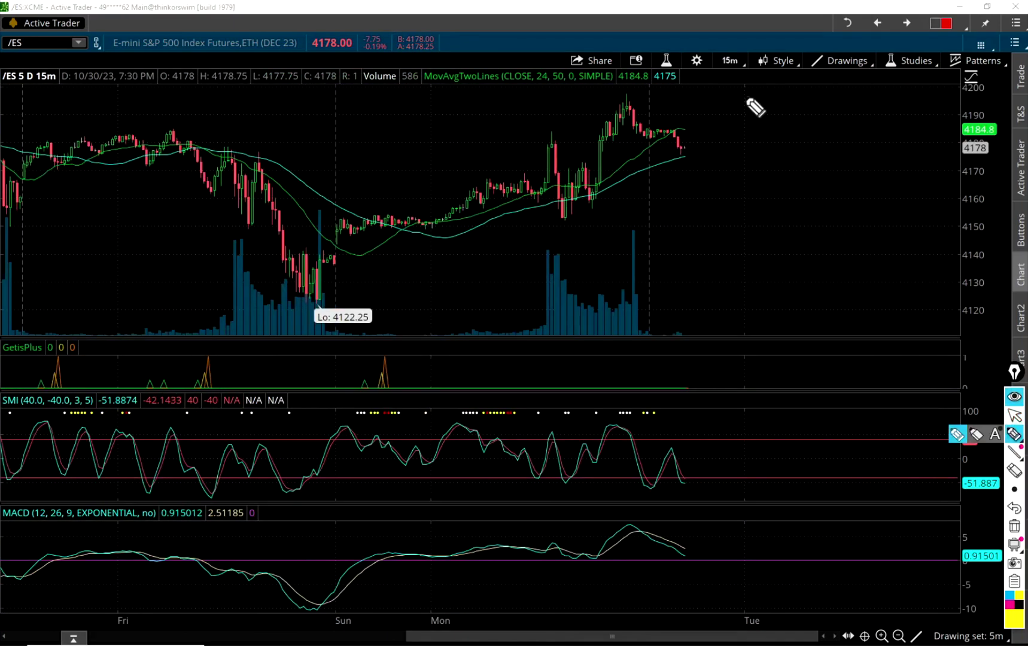
# Circle the 15-minute time frame and the GetisPlus spike near Sunday in yellow
pyautogui.moveTo(724, 79)
pyautogui.mouseDown()
pyautogui.moveTo(748, 81)
pyautogui.moveTo(716, 49)
pyautogui.moveTo(742, 83)
pyautogui.mouseUp()
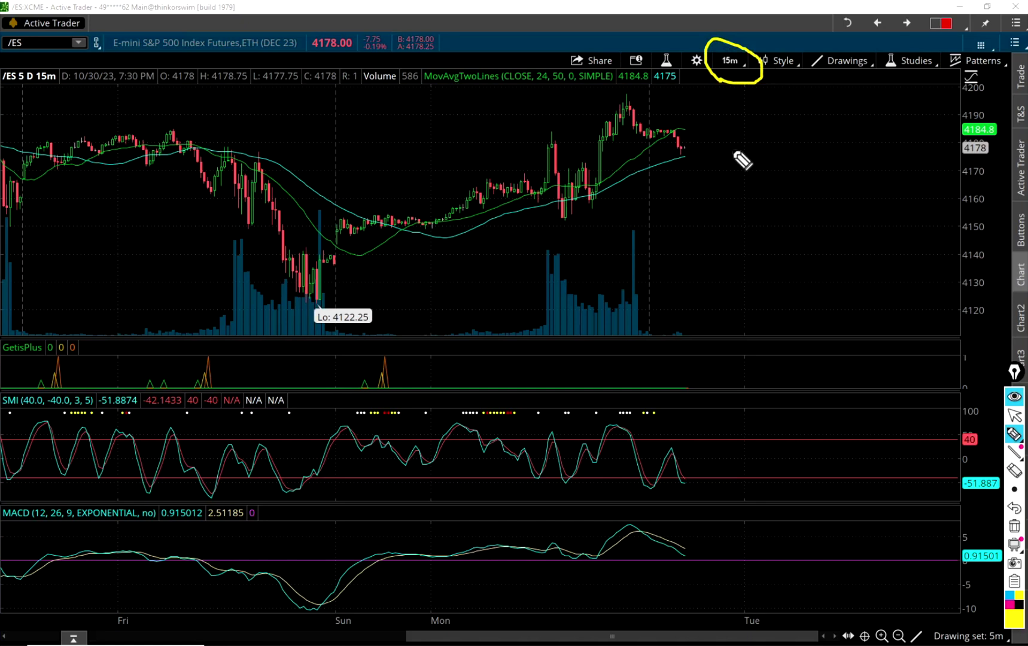
pyautogui.moveTo(386, 408)
pyautogui.mouseDown()
pyautogui.moveTo(416, 363)
pyautogui.moveTo(359, 383)
pyautogui.moveTo(362, 415)
pyautogui.mouseUp()
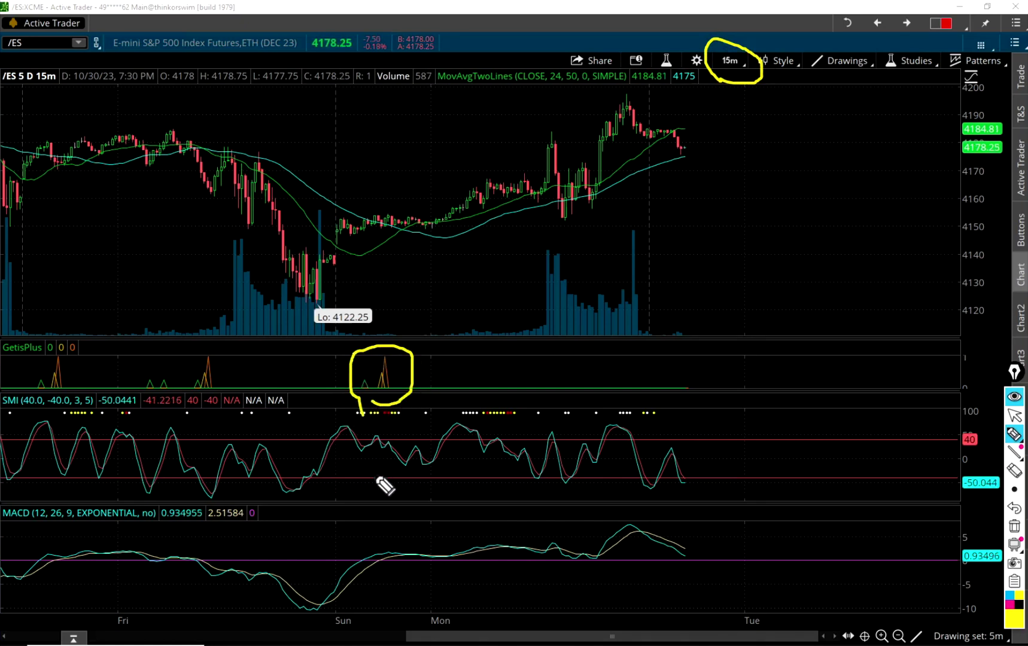
pyautogui.hotkey('ctrl', 'shift', '1')
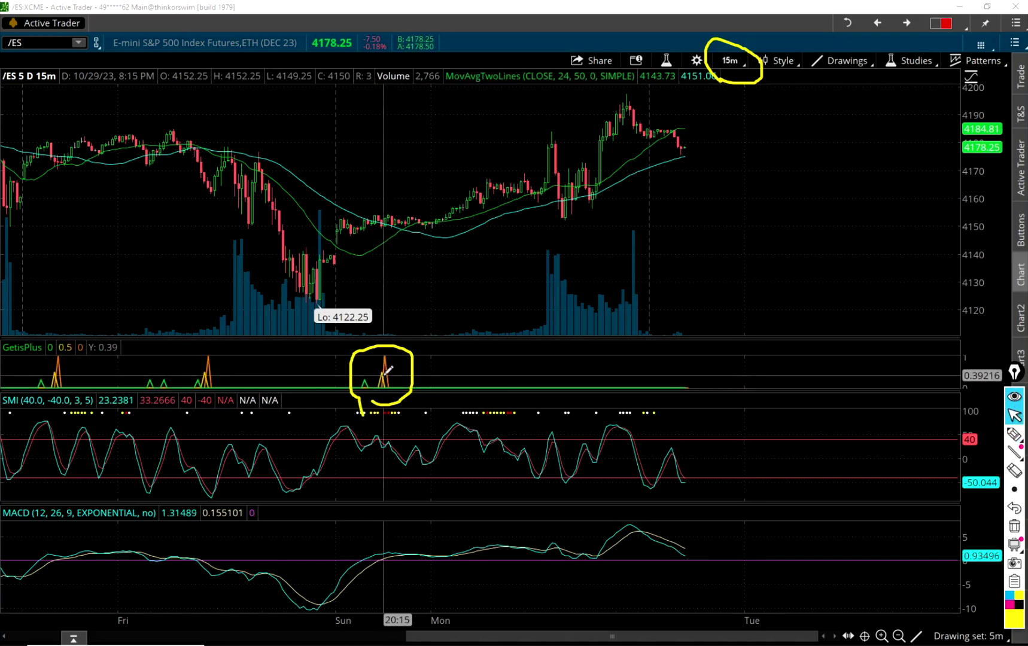
# Draw an arrow along Monday's rally and mark the MACD, then erase all yellow annotations
pyautogui.click(1014, 439)
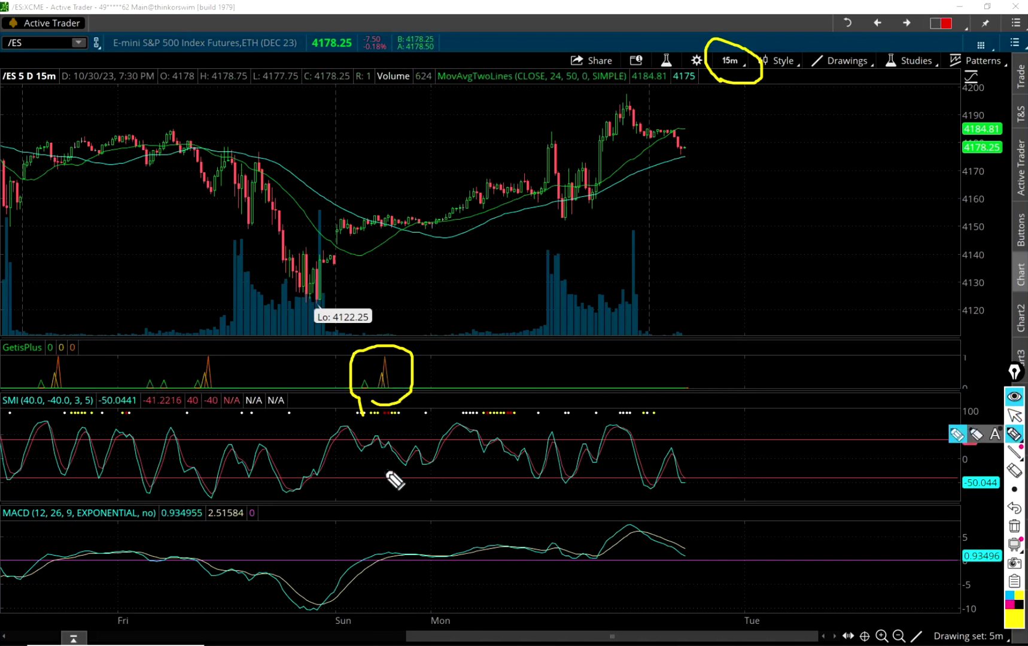
pyautogui.moveTo(381, 245)
pyautogui.mouseDown()
pyautogui.moveTo(538, 193)
pyautogui.moveTo(634, 124)
pyautogui.moveTo(634, 147)
pyautogui.mouseUp()
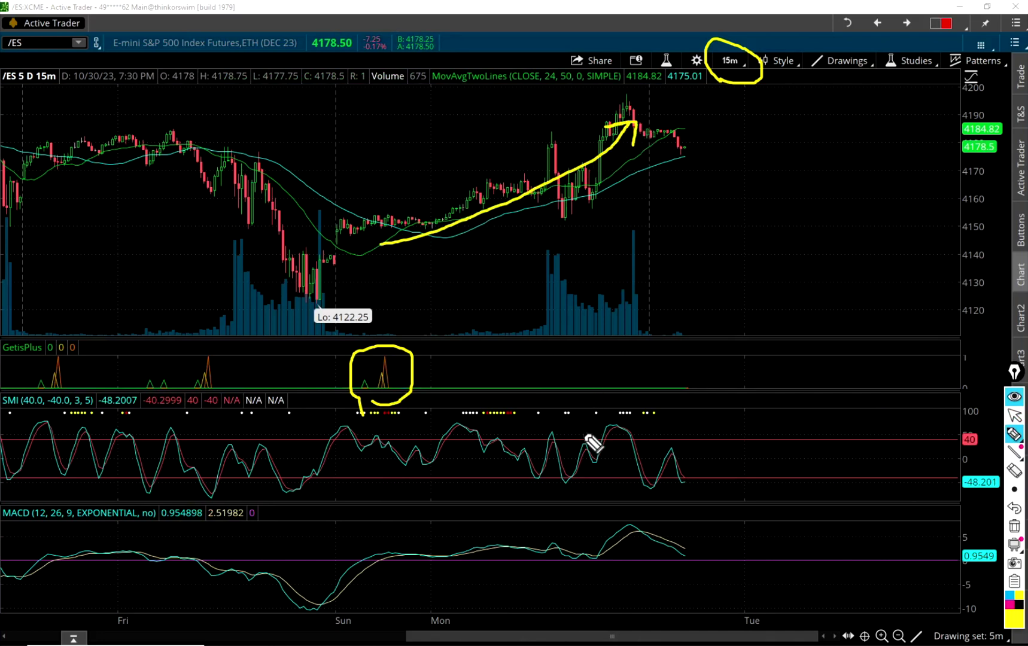
pyautogui.moveTo(378, 569)
pyautogui.mouseDown()
pyautogui.moveTo(386, 546)
pyautogui.moveTo(386, 579)
pyautogui.moveTo(404, 556)
pyautogui.moveTo(381, 563)
pyautogui.moveTo(407, 553)
pyautogui.moveTo(549, 561)
pyautogui.moveTo(436, 559)
pyautogui.moveTo(565, 557)
pyautogui.moveTo(638, 525)
pyautogui.mouseUp()
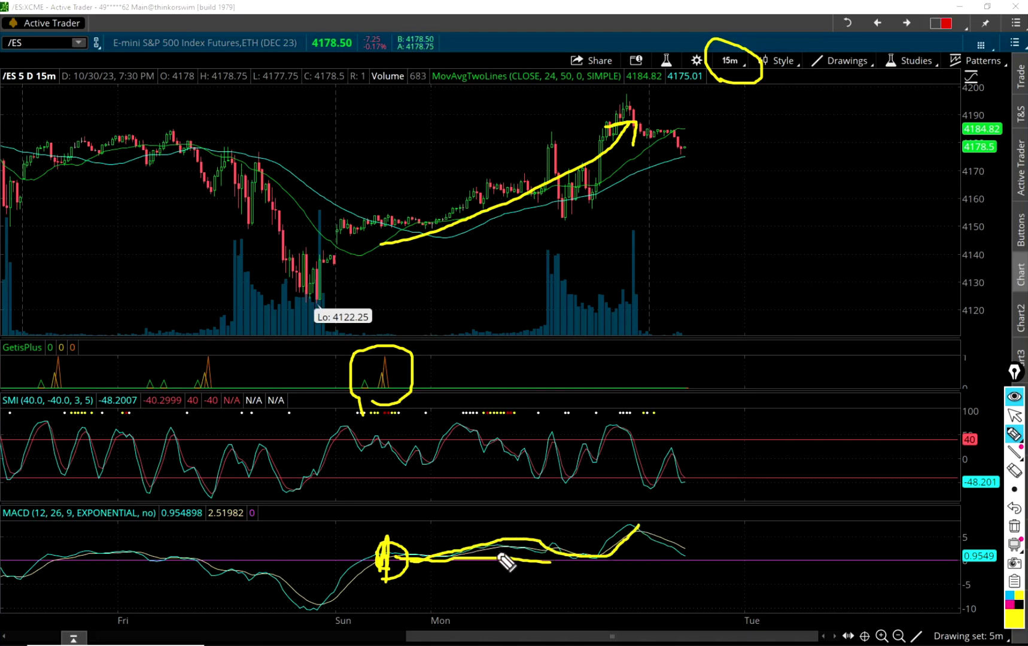
pyautogui.press('Escape')
pyautogui.hotkey('ctrl', 'shift', 'c')
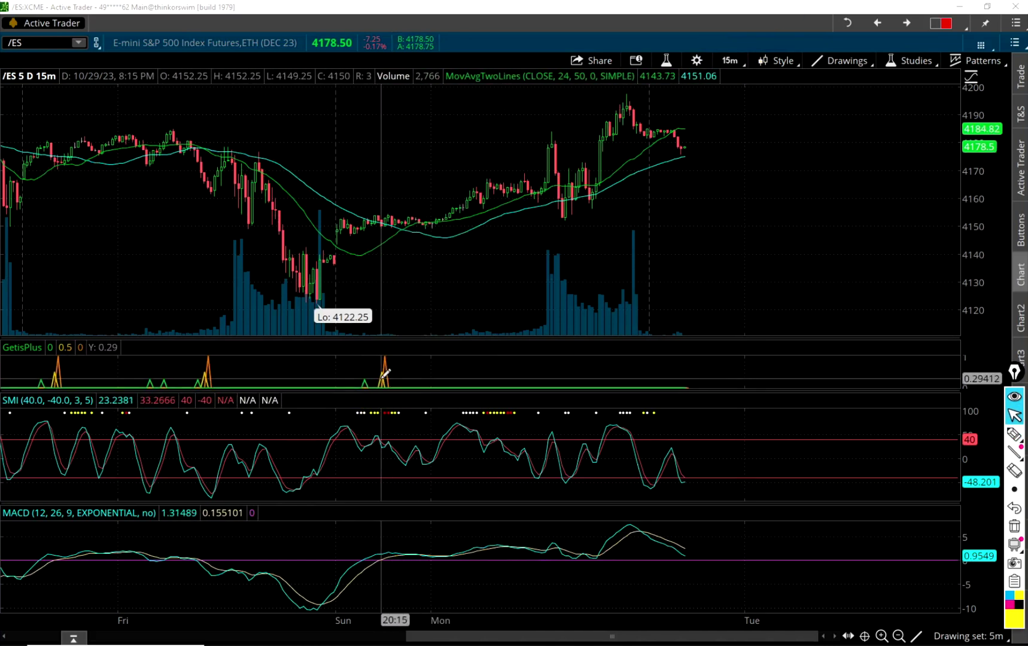
# Switch to 5 D : 5m bars and zoom the time axis in on the recent bars
pyautogui.click(731, 68)
pyautogui.click(668, 177)
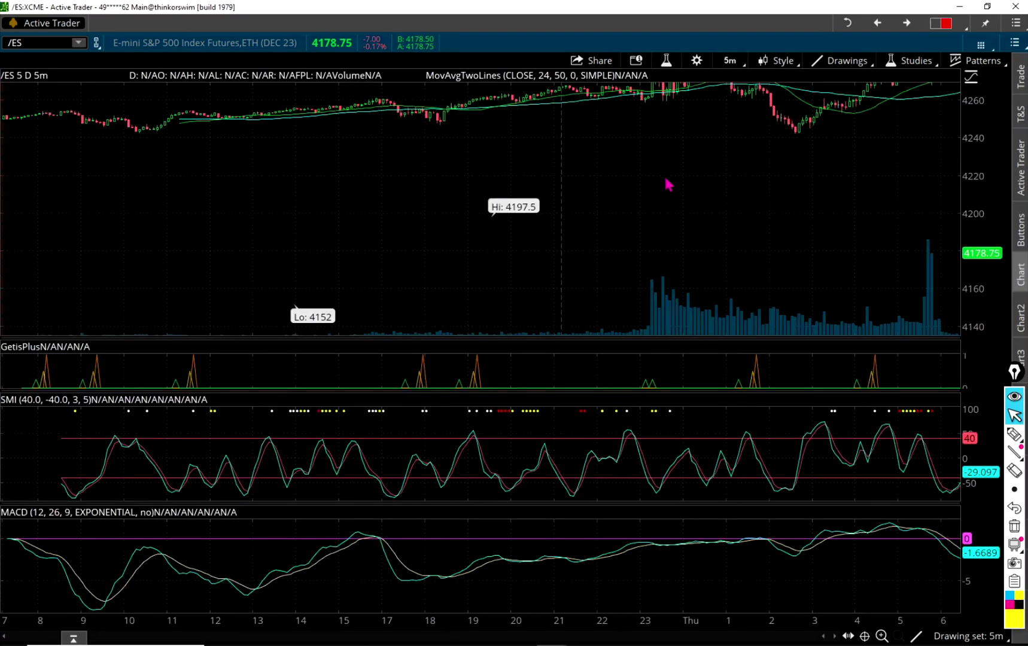
pyautogui.moveTo(500, 624); pyautogui.dragTo(378, 625)
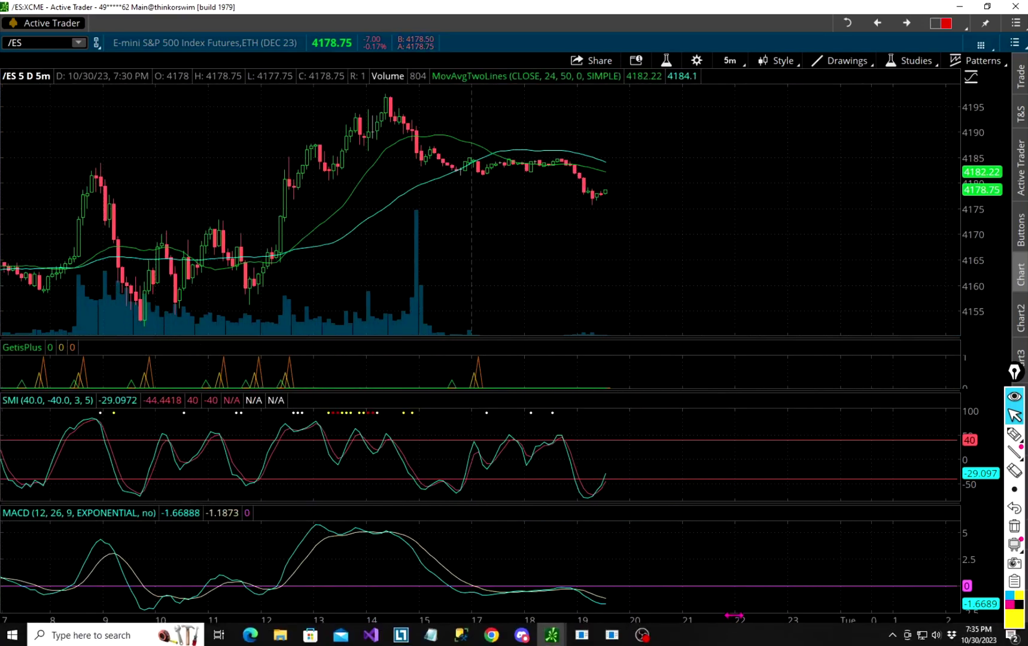
pyautogui.moveTo(737, 638); pyautogui.dragTo(704, 640)
pyautogui.click(1014, 436)
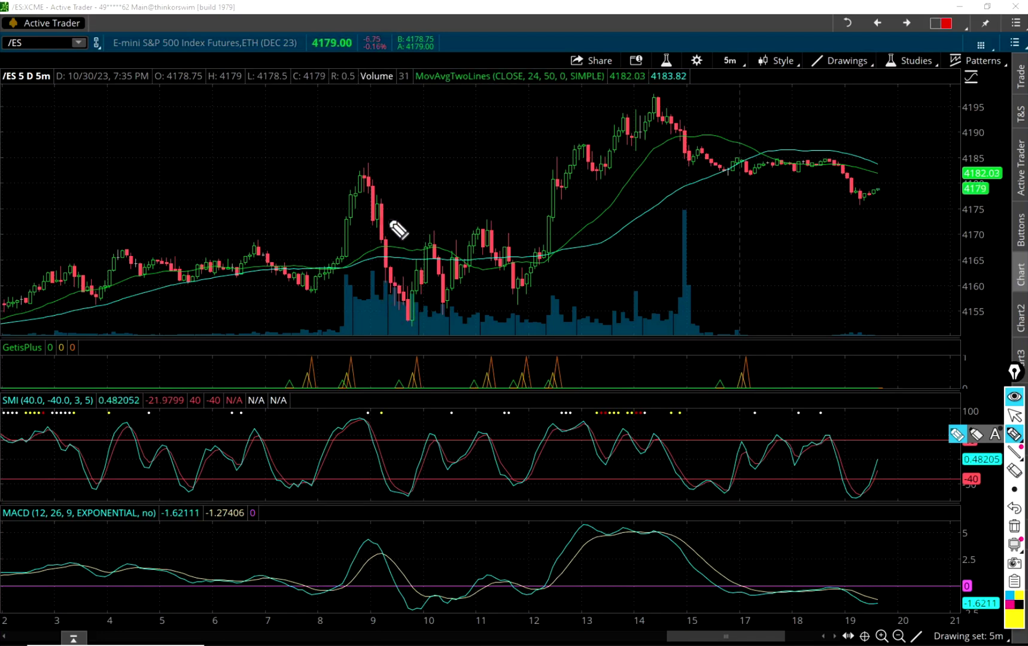
# Box the sideways range around 4155–4172 and cross it with a yellow X
pyautogui.moveTo(387, 214)
pyautogui.mouseDown()
pyautogui.moveTo(544, 222)
pyautogui.moveTo(546, 314)
pyautogui.moveTo(407, 313)
pyautogui.moveTo(382, 273)
pyautogui.moveTo(385, 216)
pyautogui.mouseUp()
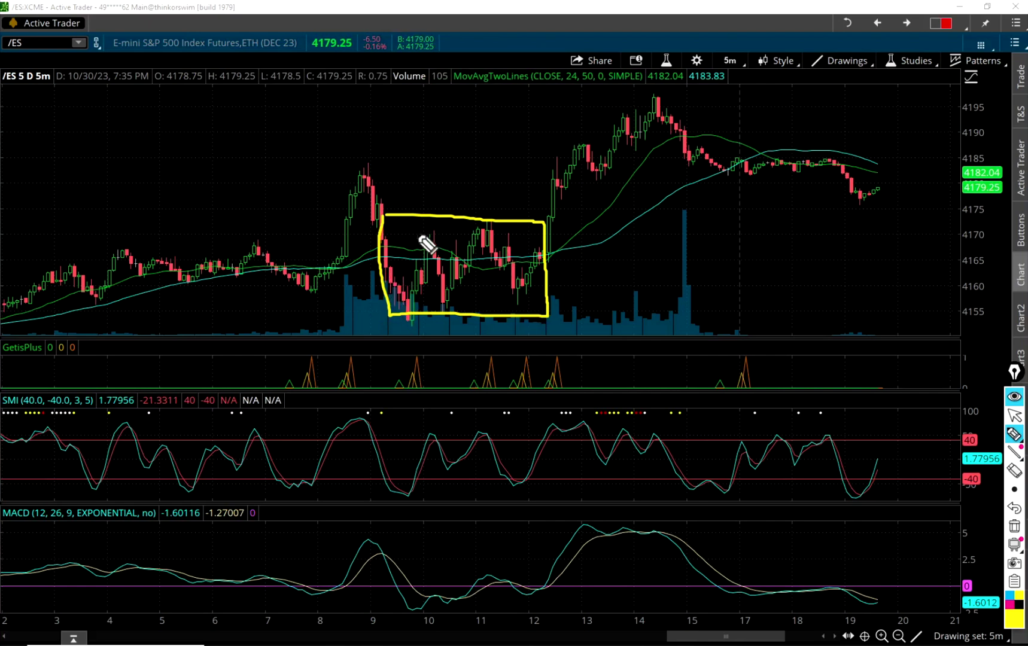
pyautogui.moveTo(413, 223); pyautogui.dragTo(513, 314)
pyautogui.moveTo(486, 254); pyautogui.dragTo(427, 299)
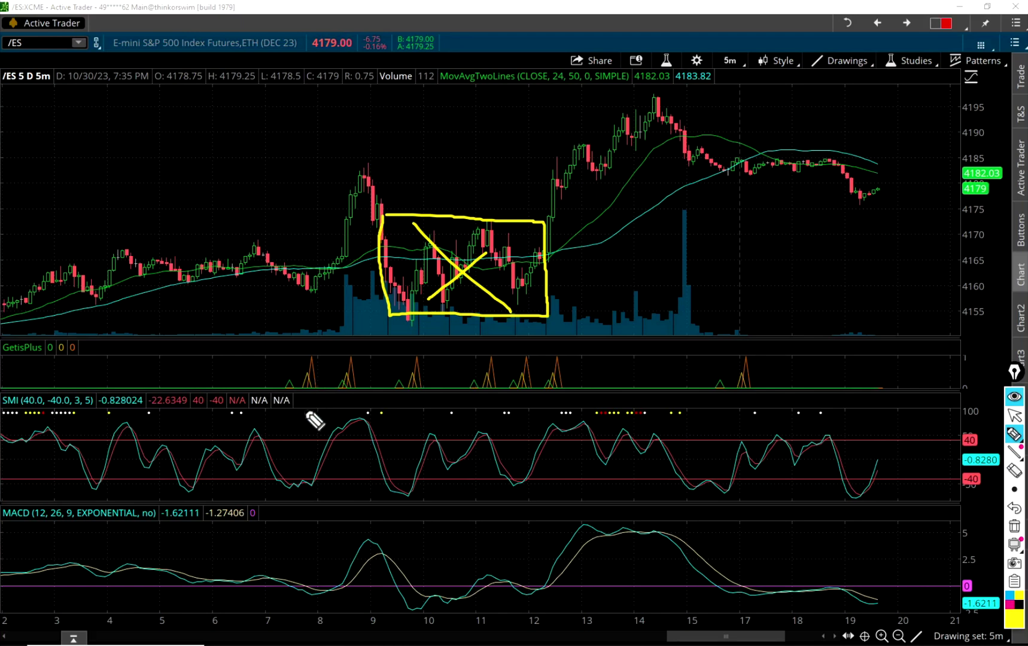
pyautogui.press('Escape')
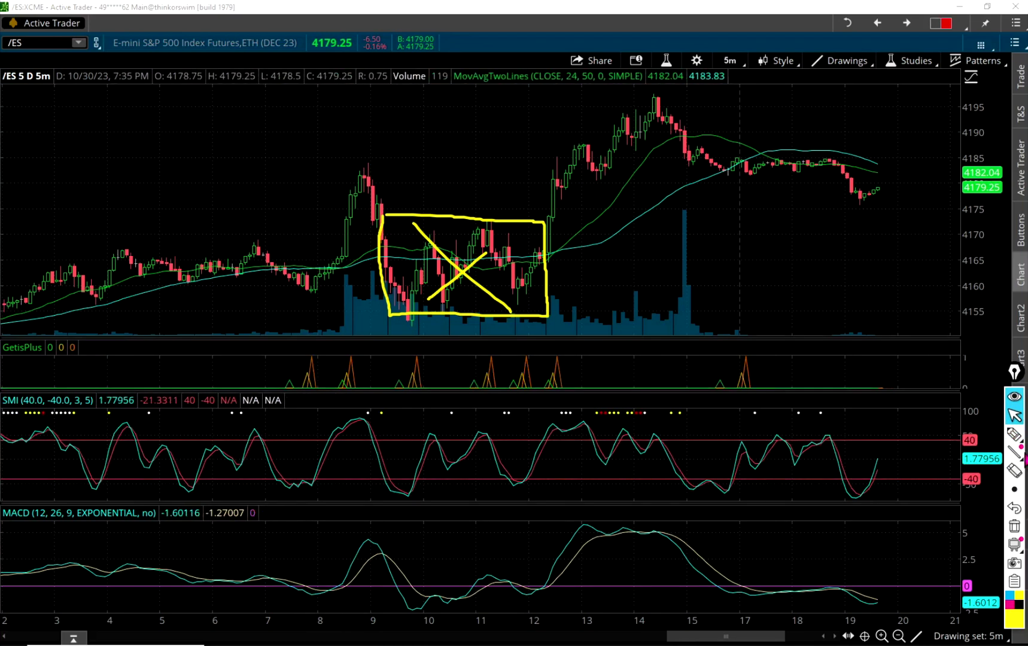
# With the yellow pen, circle the SMI and MACD troughs near 8 and mark the SMI crossover
pyautogui.click(1015, 435)
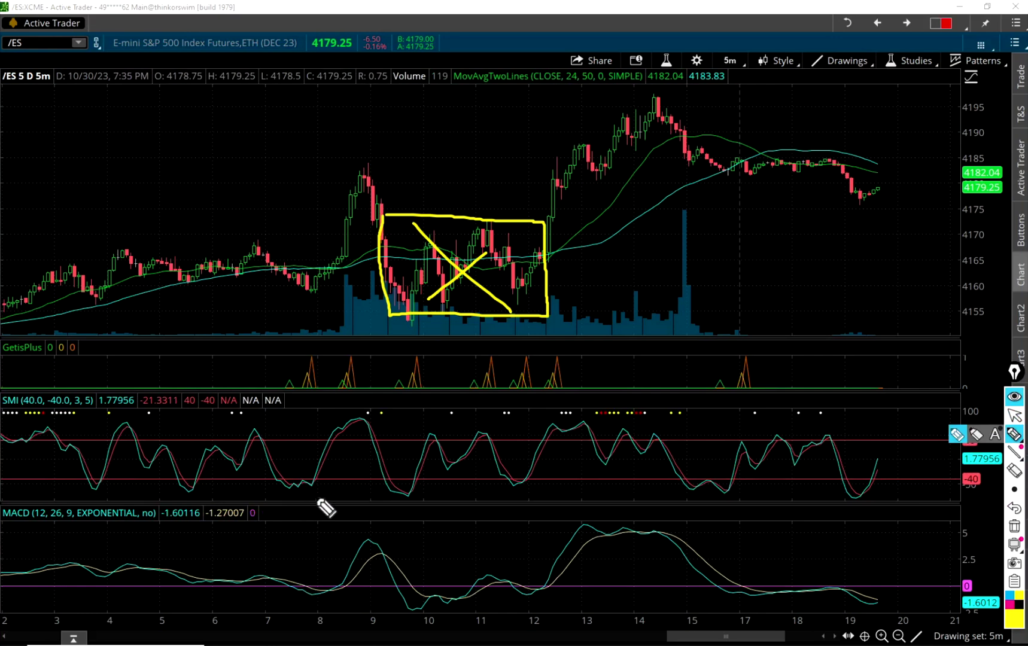
pyautogui.moveTo(319, 501)
pyautogui.mouseDown()
pyautogui.moveTo(342, 482)
pyautogui.moveTo(302, 492)
pyautogui.moveTo(317, 500)
pyautogui.mouseUp()
pyautogui.moveTo(311, 596)
pyautogui.mouseDown()
pyautogui.moveTo(333, 602)
pyautogui.moveTo(308, 577)
pyautogui.moveTo(295, 582)
pyautogui.mouseUp()
pyautogui.moveTo(308, 491); pyautogui.dragTo(322, 469)
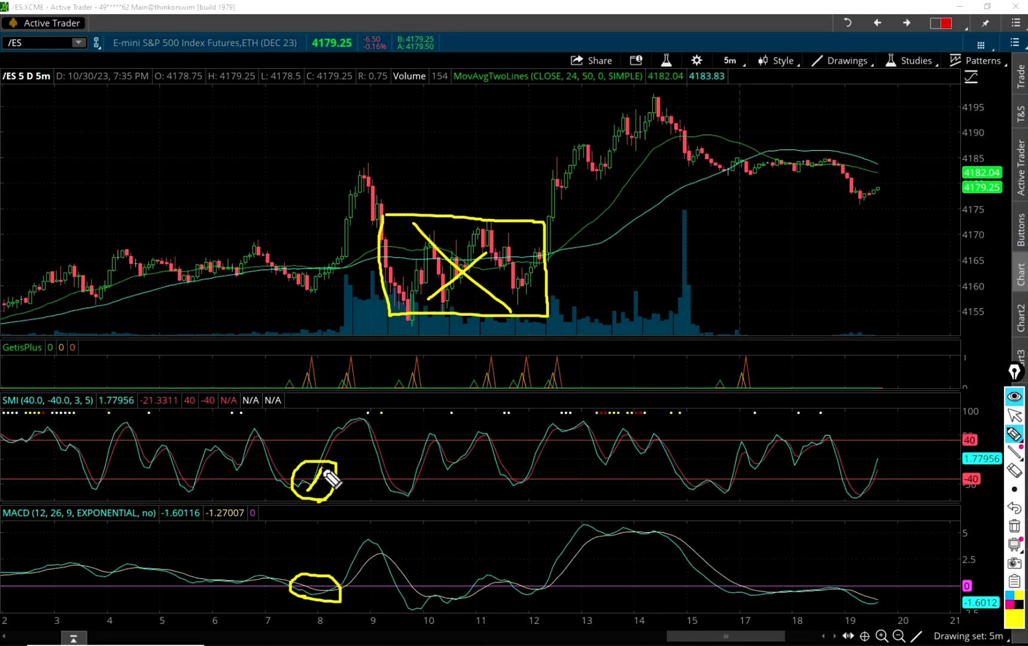
# Trace the price rally to the 9 high, draw arrows up to the SMI and MACD peaks, and circle the GetisPlus signals near 8
pyautogui.moveTo(313, 275)
pyautogui.mouseDown()
pyautogui.moveTo(342, 251)
pyautogui.moveTo(370, 178)
pyautogui.mouseUp()
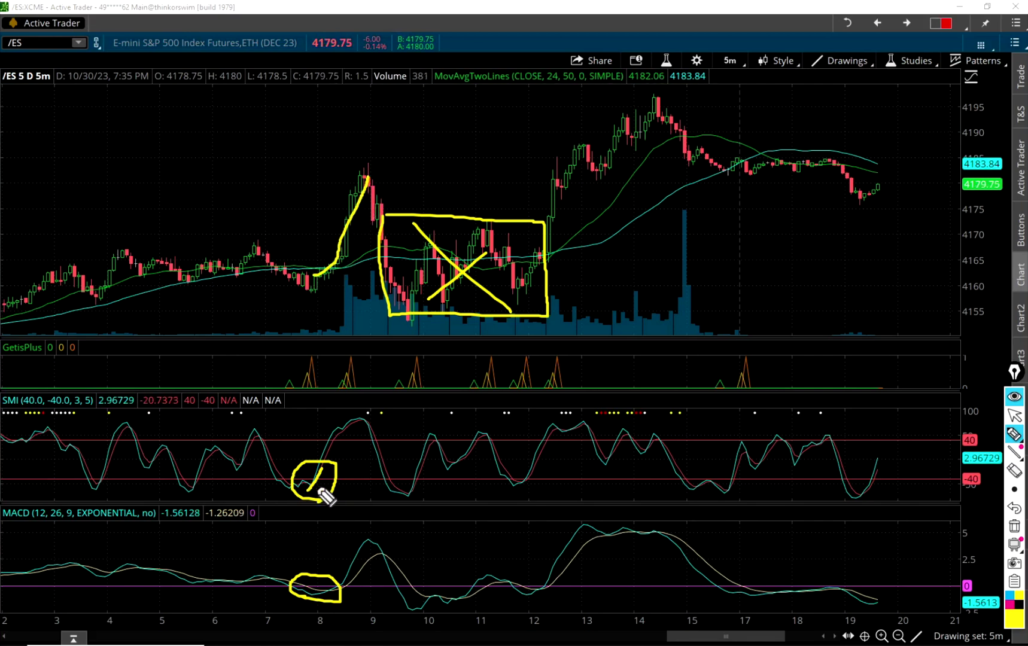
pyautogui.moveTo(324, 488)
pyautogui.mouseDown()
pyautogui.moveTo(353, 424)
pyautogui.moveTo(363, 425)
pyautogui.mouseUp()
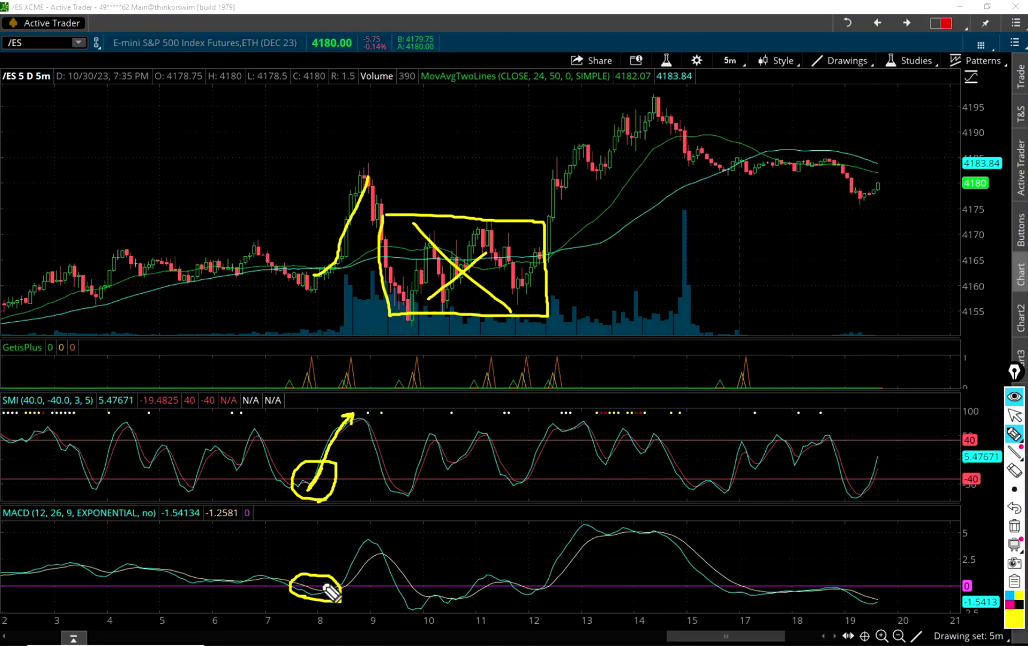
pyautogui.moveTo(329, 615); pyautogui.dragTo(376, 557)
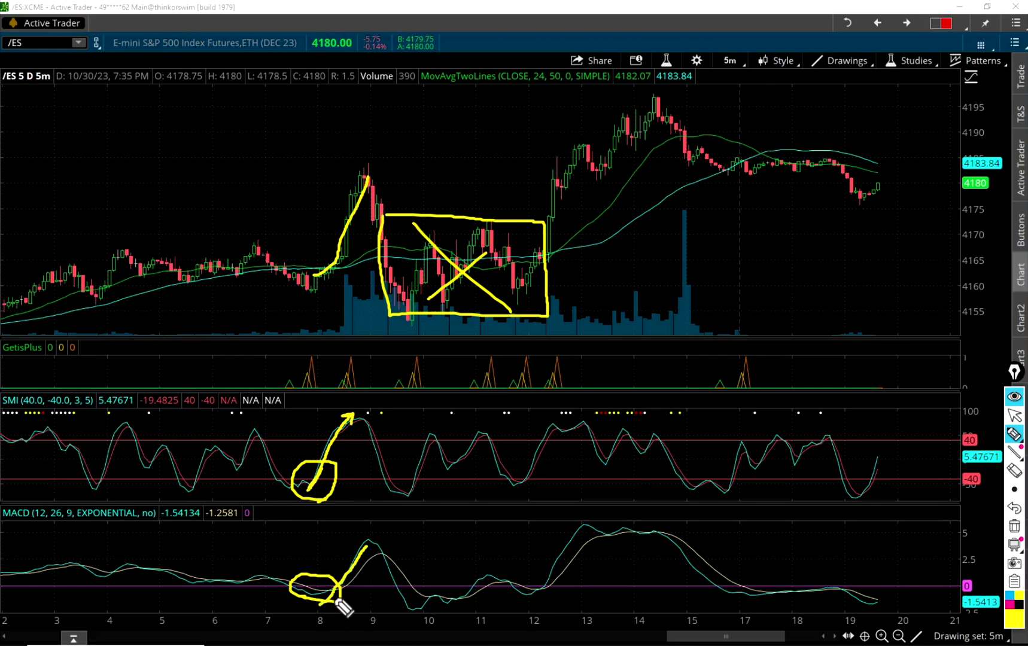
pyautogui.moveTo(311, 408)
pyautogui.mouseDown()
pyautogui.moveTo(333, 389)
pyautogui.moveTo(292, 361)
pyautogui.moveTo(310, 407)
pyautogui.moveTo(362, 375)
pyautogui.moveTo(348, 394)
pyautogui.mouseUp()
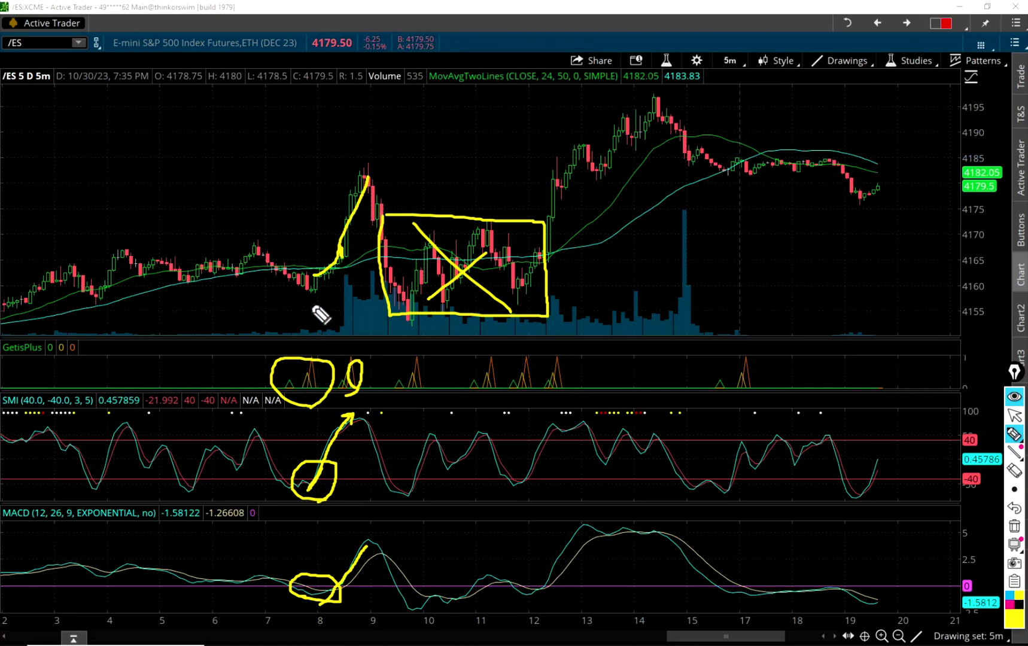
# Add a tick below the price low near 8 and circle the GetisPlus signal near 12, then erase all annotations with Ctrl+Shift+C
pyautogui.moveTo(311, 307); pyautogui.dragTo(310, 315)
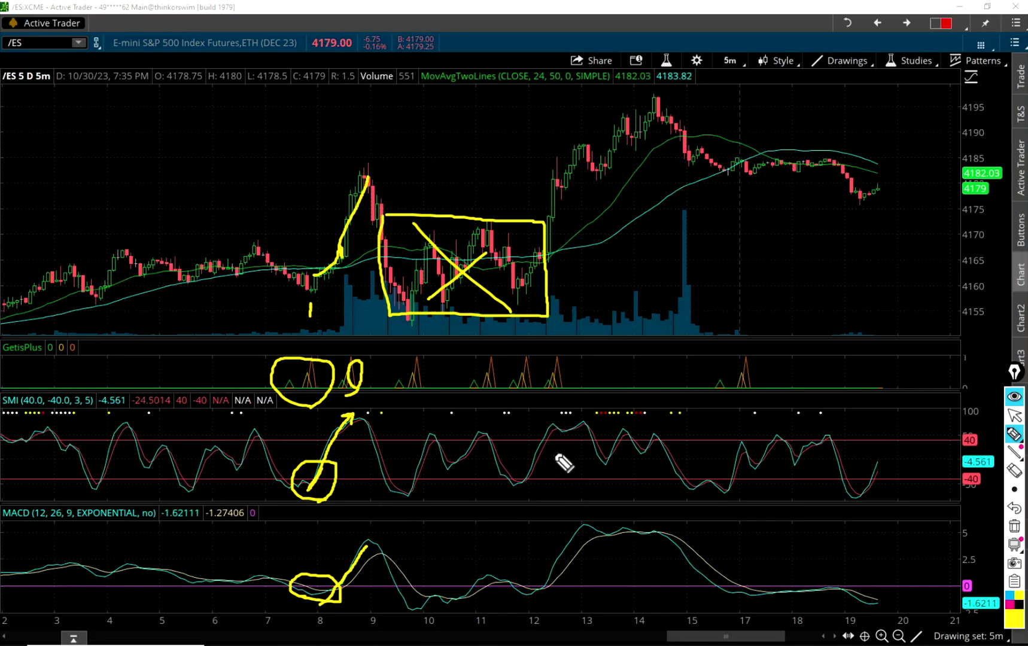
pyautogui.moveTo(514, 401)
pyautogui.mouseDown()
pyautogui.moveTo(527, 399)
pyautogui.moveTo(534, 380)
pyautogui.moveTo(521, 367)
pyautogui.moveTo(508, 389)
pyautogui.moveTo(521, 404)
pyautogui.mouseUp()
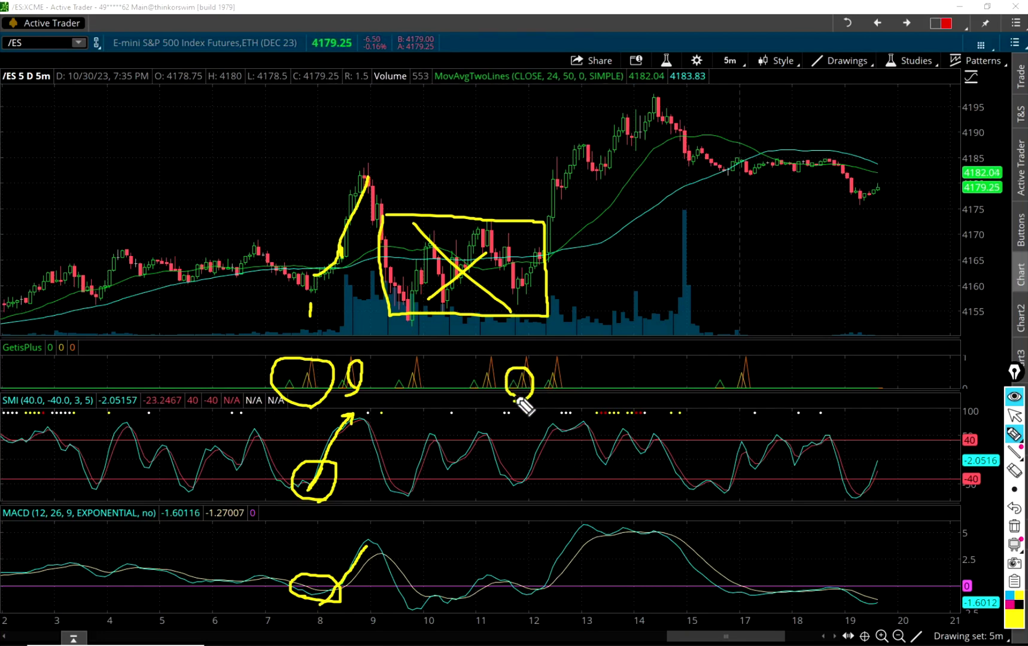
pyautogui.hotkey('ctrl', 'shift', 'c')
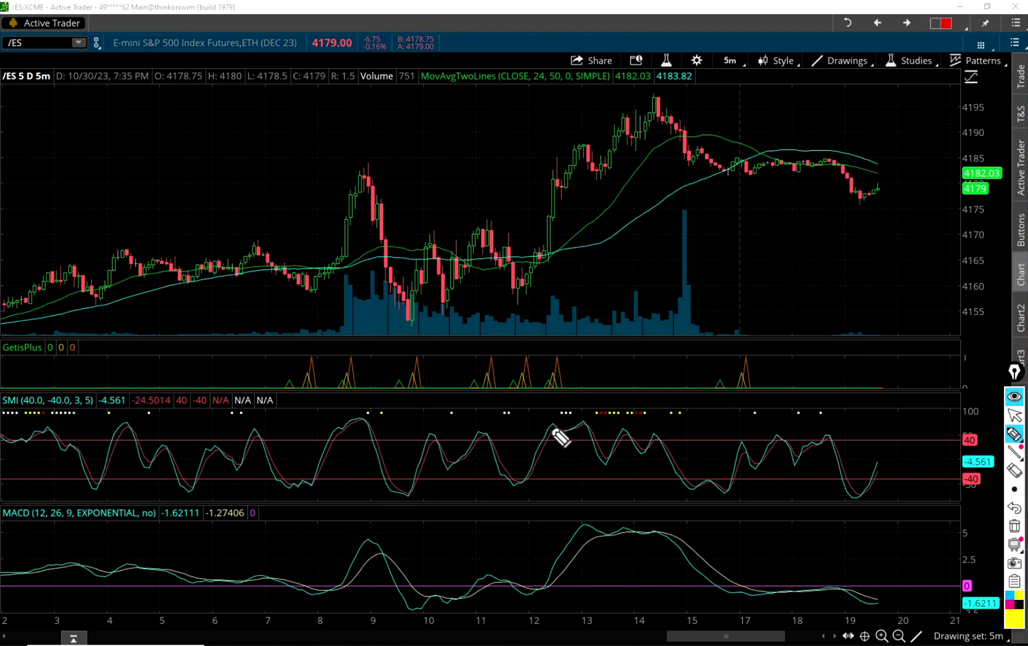
# Leave drawing mode, then circle the GetisPlus signal just before 12 with the yellow highlighter
pyautogui.press('Escape')
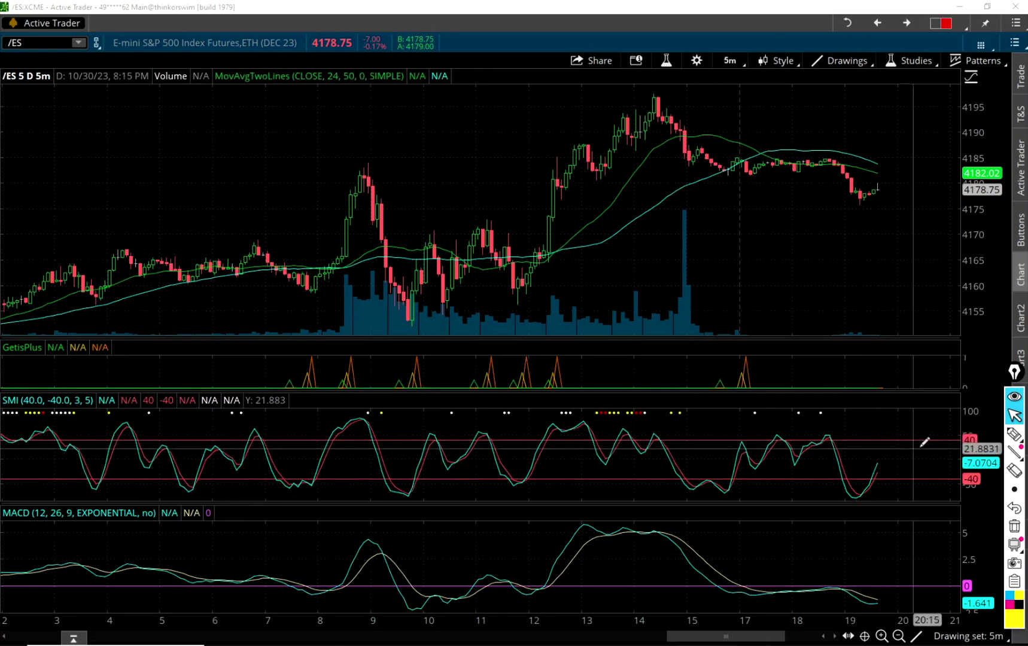
pyautogui.click(1014, 435)
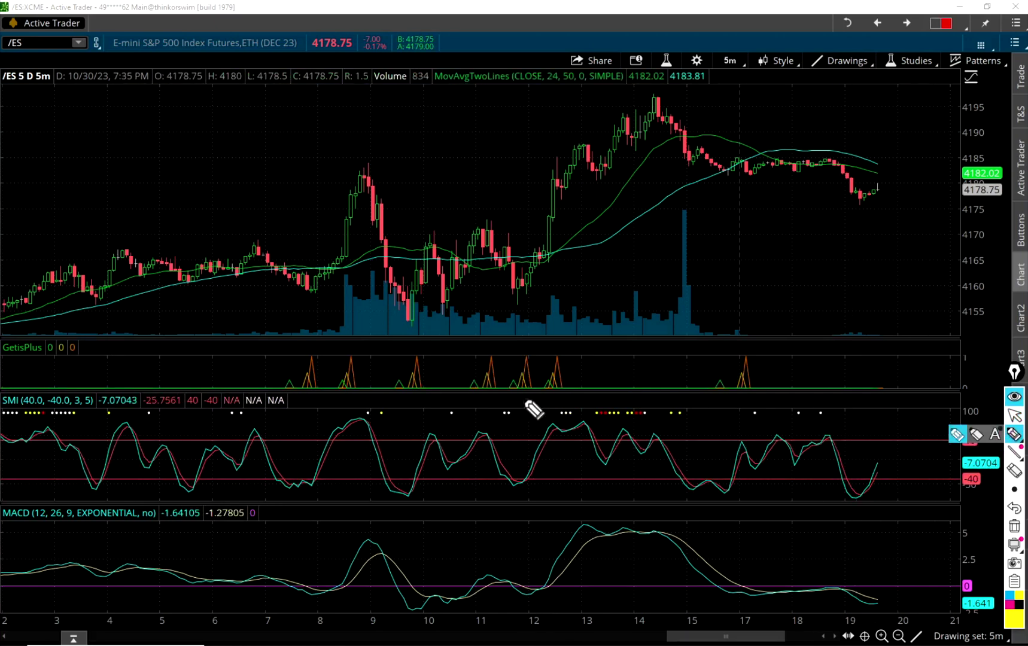
pyautogui.moveTo(530, 396)
pyautogui.mouseDown()
pyautogui.moveTo(523, 365)
pyautogui.moveTo(510, 383)
pyautogui.moveTo(517, 392)
pyautogui.mouseUp()
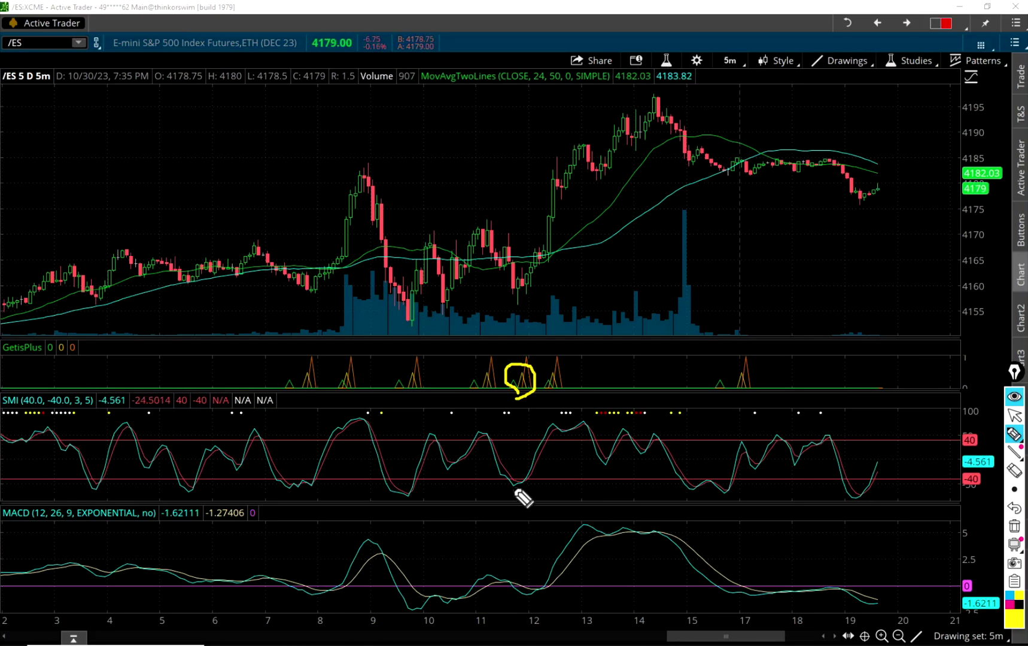
# Circle the SMI turns near 12 and 8 and the GetisPlus signal near 8, mark the MACD cross near 12, and trace the rally after 12
pyautogui.moveTo(515, 488)
pyautogui.mouseDown()
pyautogui.moveTo(542, 475)
pyautogui.moveTo(528, 468)
pyautogui.moveTo(512, 485)
pyautogui.mouseUp()
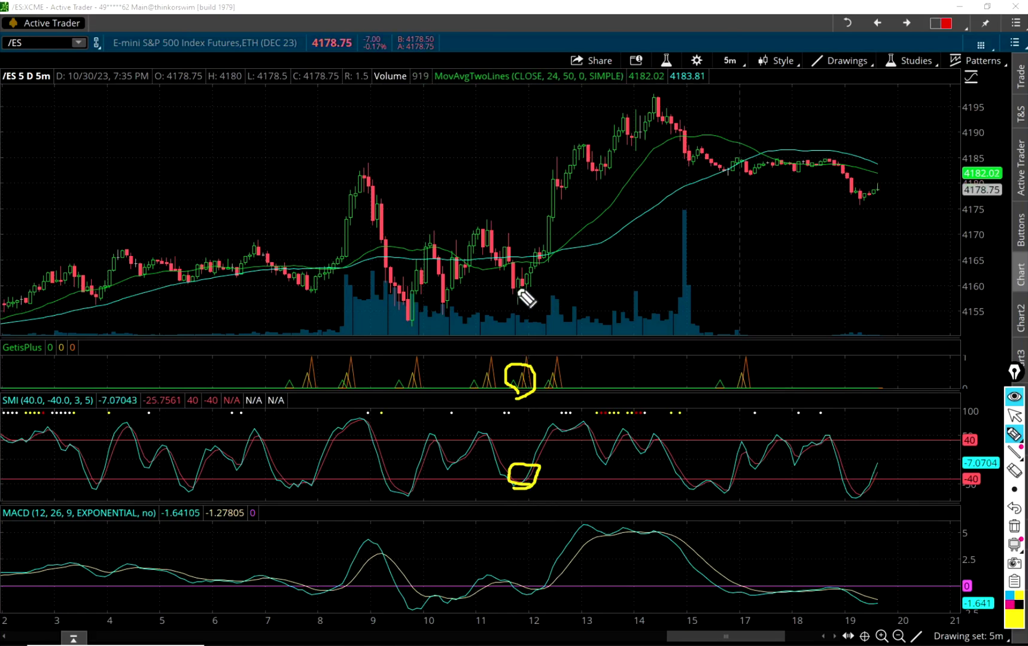
pyautogui.moveTo(289, 492)
pyautogui.mouseDown()
pyautogui.moveTo(310, 493)
pyautogui.moveTo(314, 477)
pyautogui.moveTo(302, 483)
pyautogui.mouseUp()
pyautogui.moveTo(307, 400)
pyautogui.mouseDown()
pyautogui.moveTo(304, 371)
pyautogui.moveTo(302, 398)
pyautogui.mouseUp()
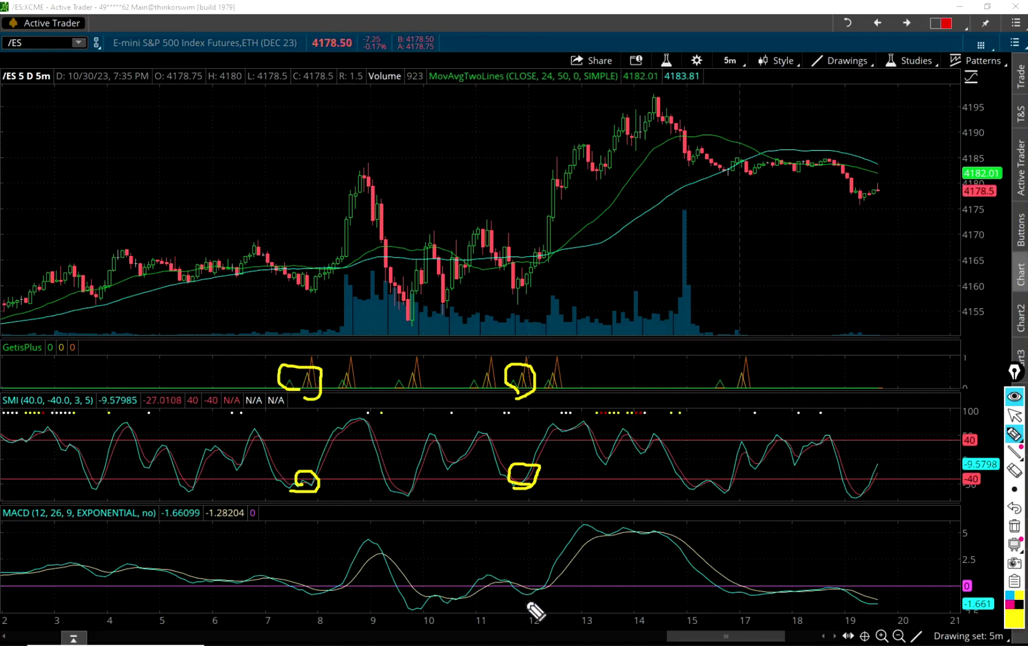
pyautogui.moveTo(547, 582); pyautogui.dragTo(550, 590)
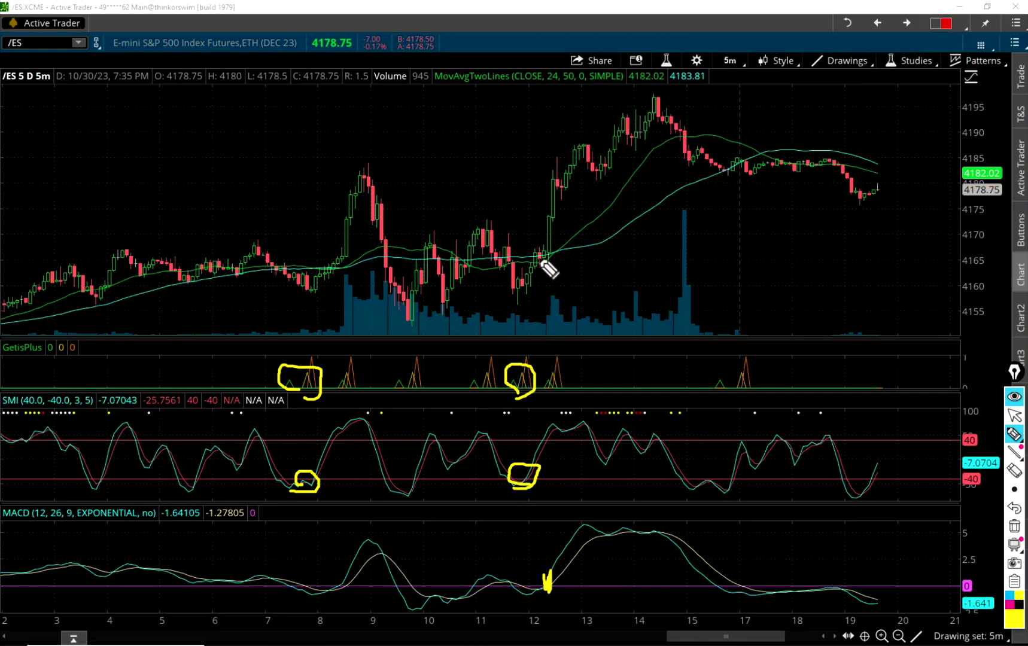
pyautogui.moveTo(525, 279); pyautogui.dragTo(586, 151)
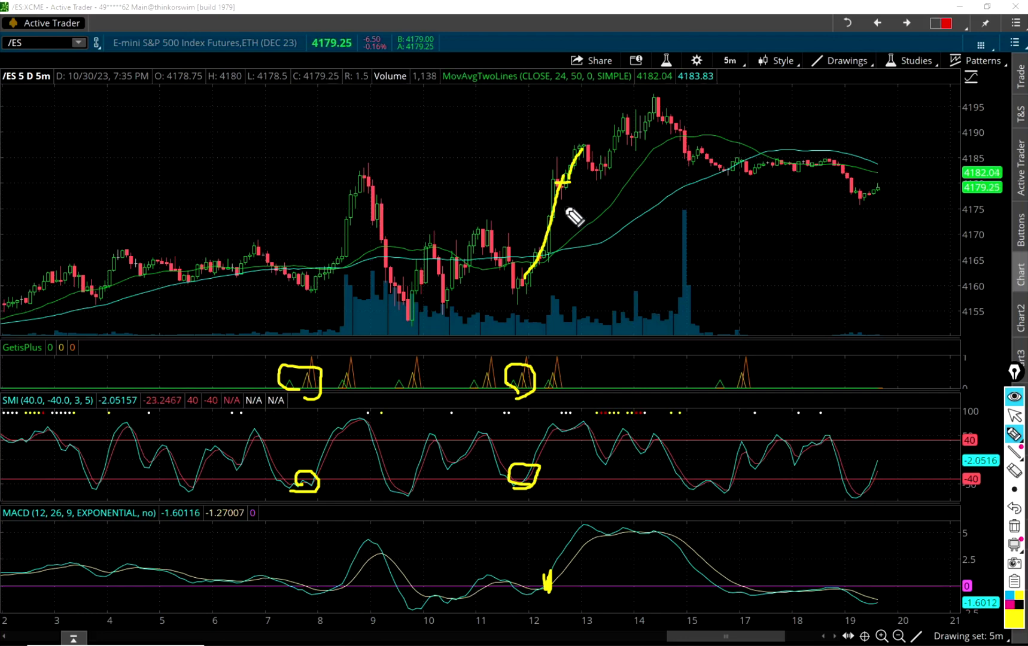
# Draw a yellow arrow down from the 9 price peak and circle the SMI peak near 9
pyautogui.moveTo(347, 174)
pyautogui.mouseDown()
pyautogui.moveTo(386, 293)
pyautogui.moveTo(393, 284)
pyautogui.moveTo(374, 286)
pyautogui.mouseUp()
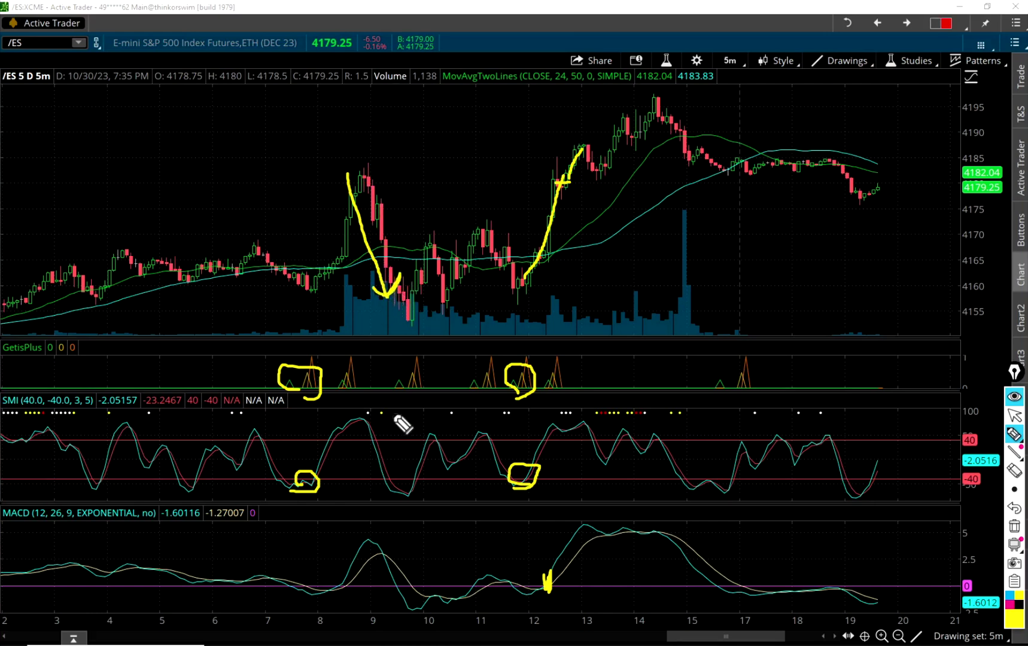
pyautogui.moveTo(381, 425)
pyautogui.mouseDown()
pyautogui.moveTo(362, 434)
pyautogui.moveTo(374, 434)
pyautogui.mouseUp()
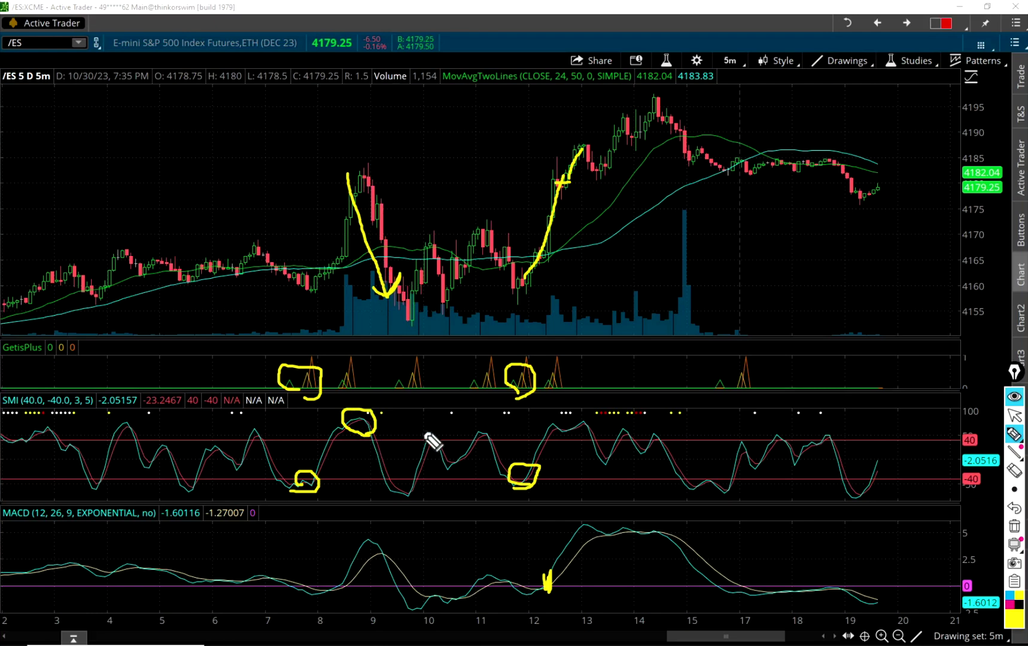